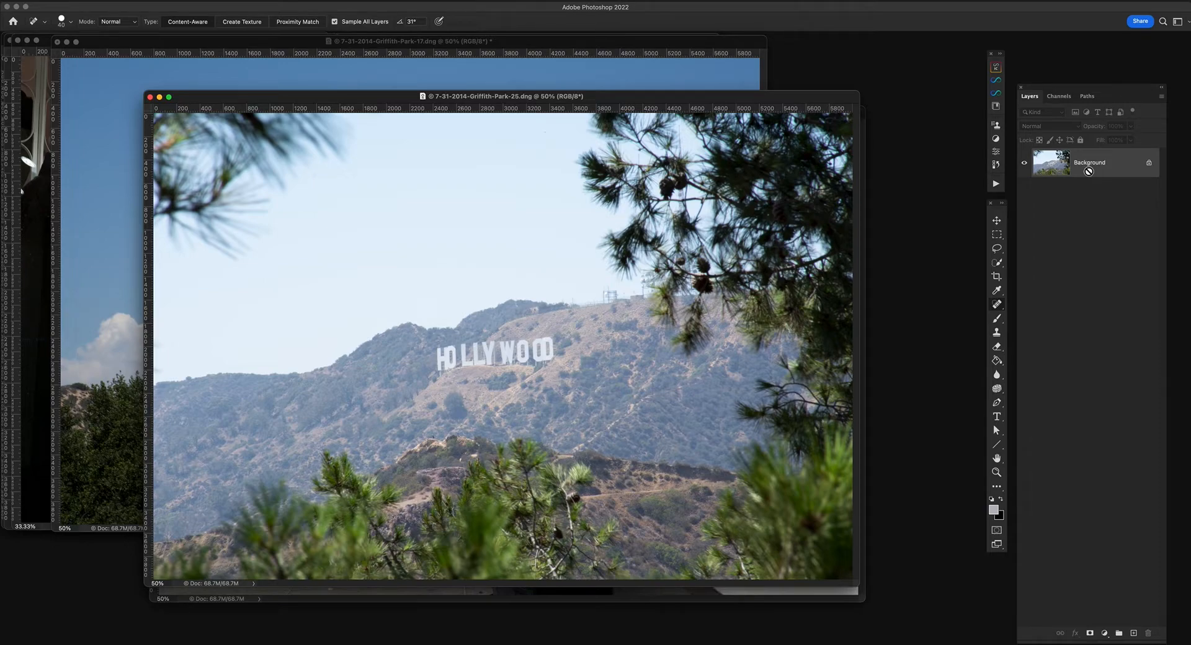
# Duplicate the Background layer of the Hollywood sign photo and switch the document to full-screen mode
pyautogui.press('super+j')
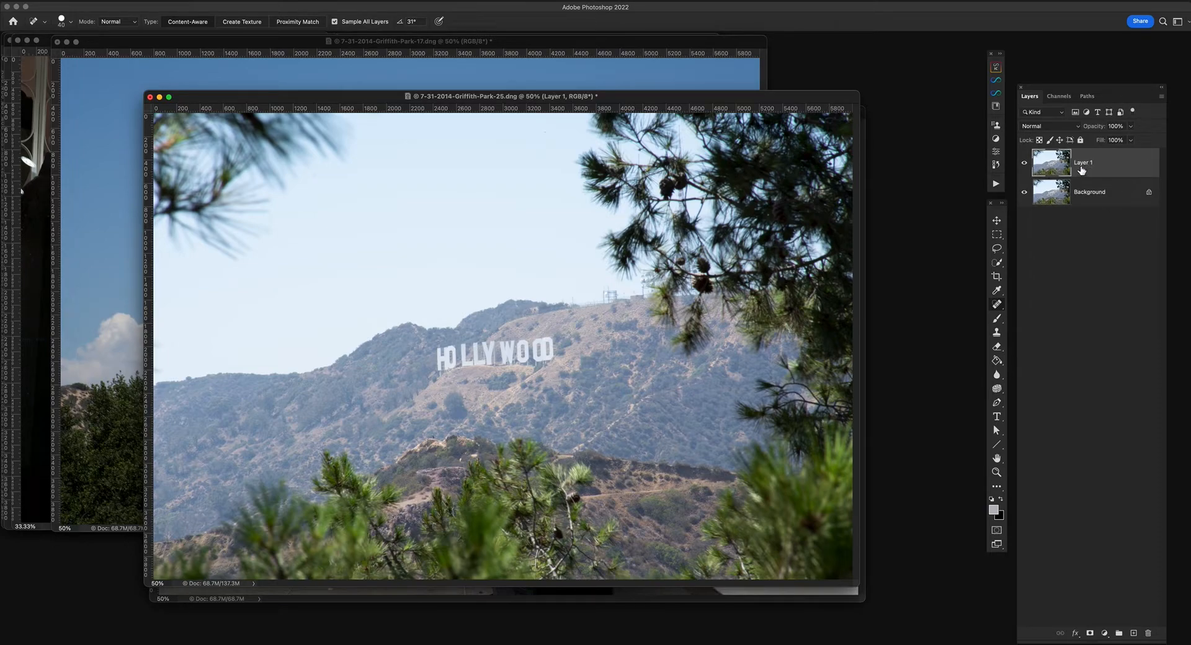
pyautogui.moveTo(739, 98); pyautogui.dragTo(710, 87)
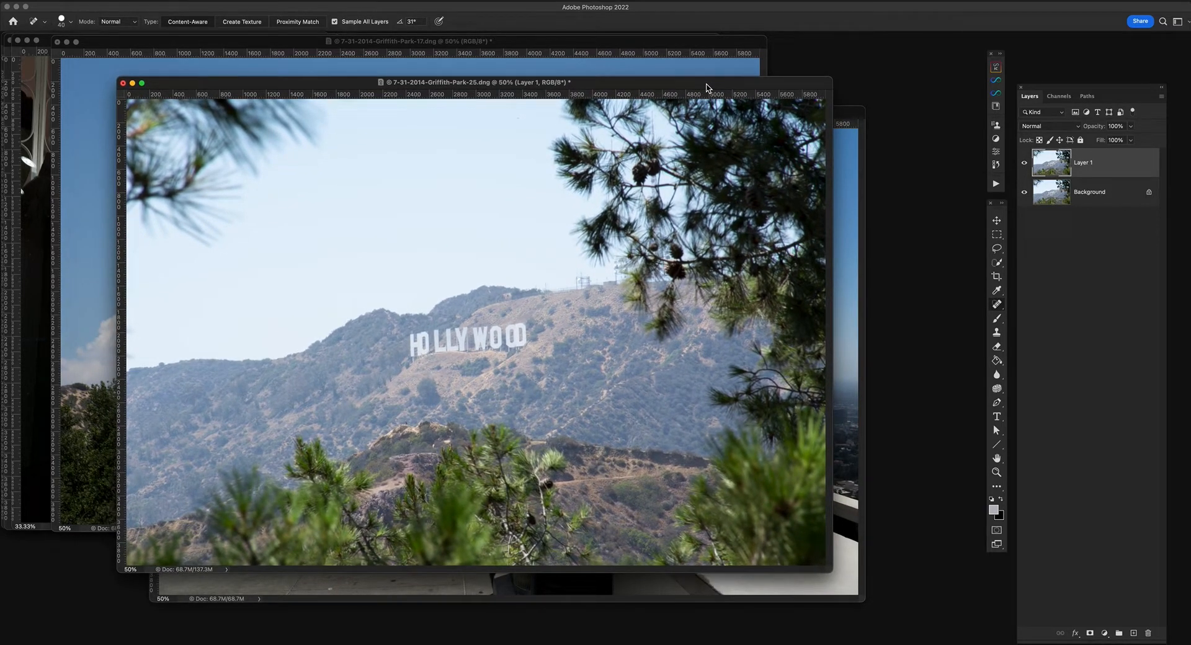
pyautogui.press('f')
pyautogui.moveTo(750, 91); pyautogui.dragTo(709, 85)
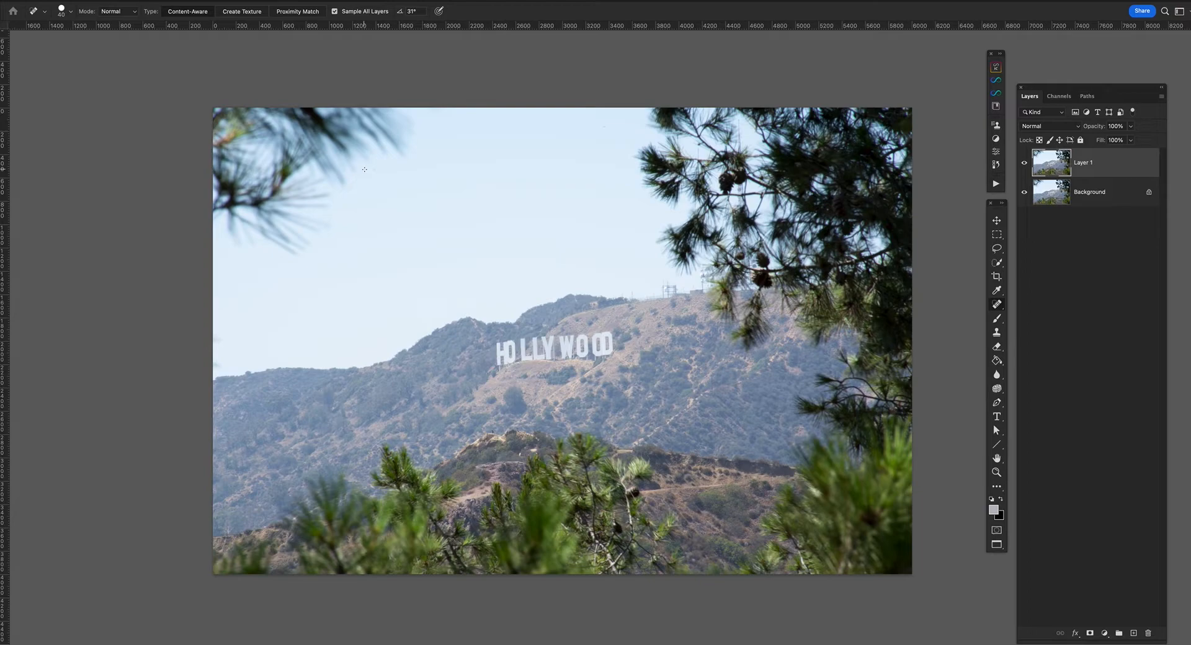
# Open the Curves adjustment for Layer 1 and arrange the photo and dialog so the sky and hills stay visible
pyautogui.hotkey('ctrl', 'm')
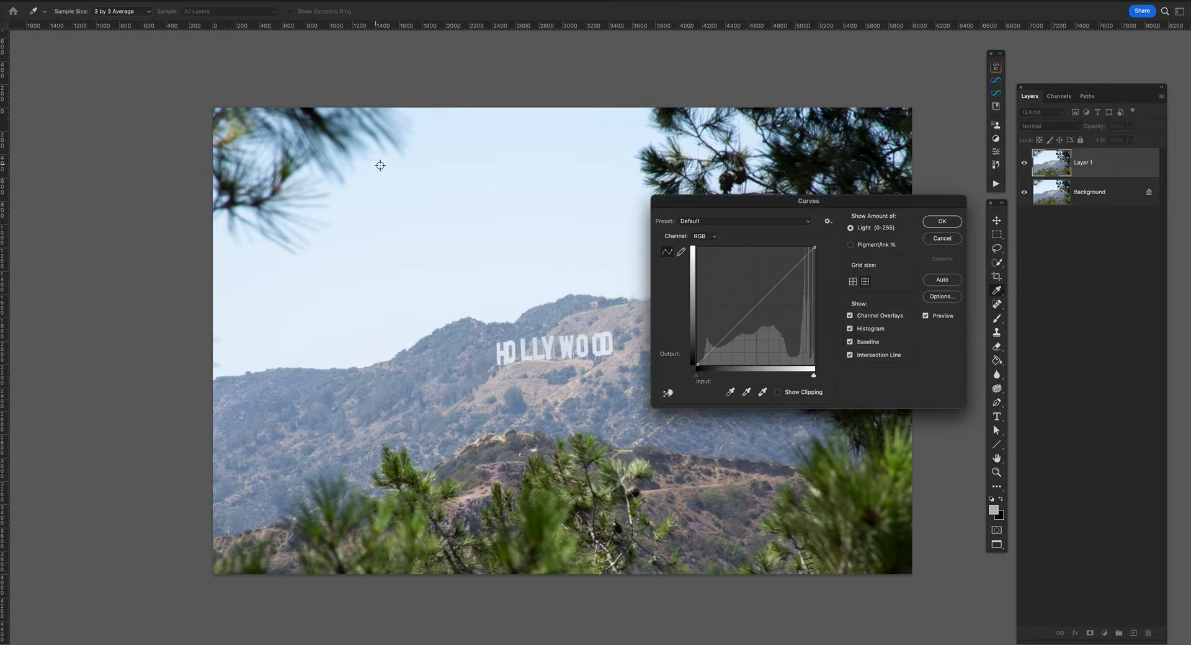
pyautogui.moveTo(771, 209); pyautogui.dragTo(787, 217)
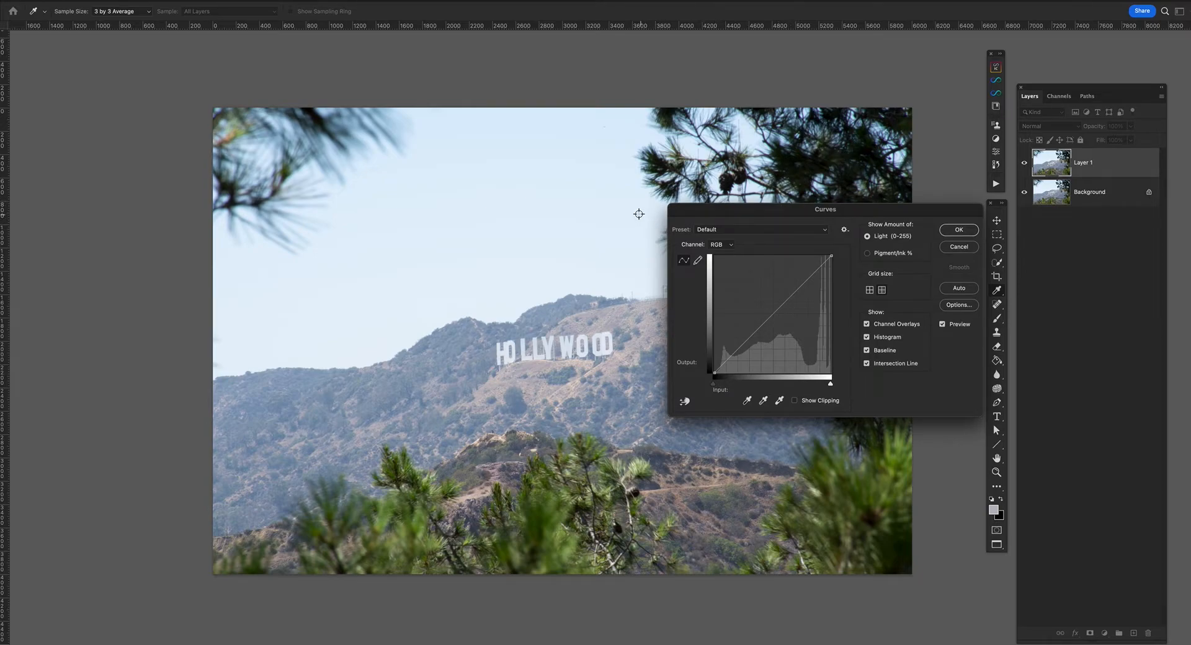
pyautogui.moveTo(617, 215); pyautogui.dragTo(490, 205)
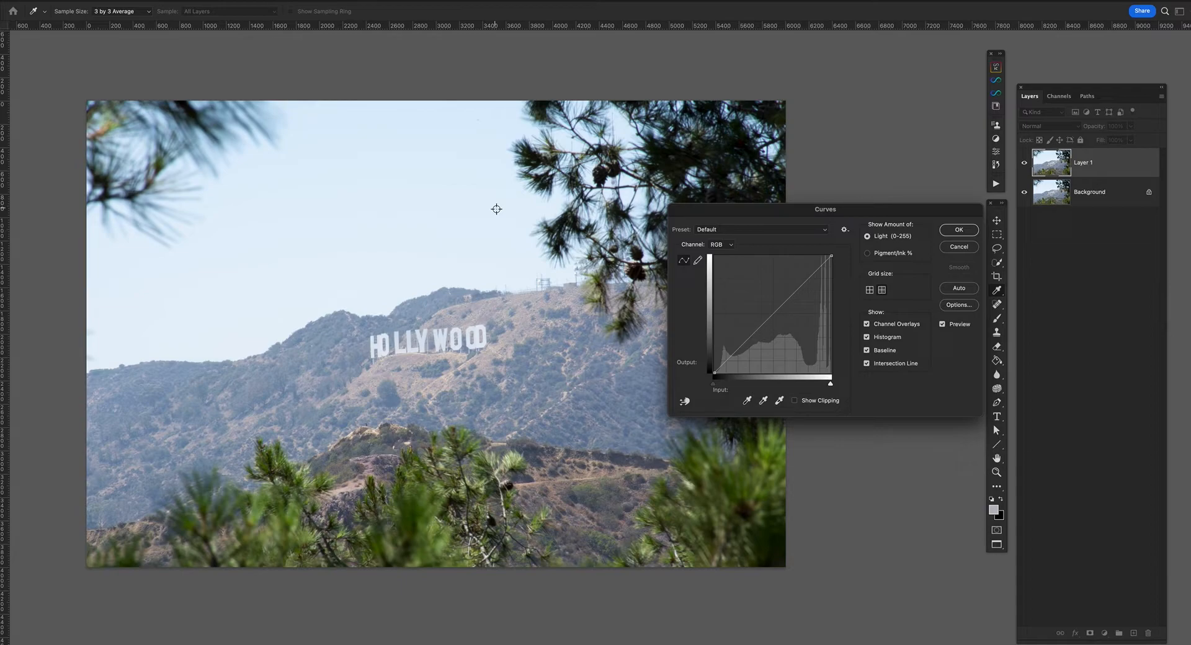
pyautogui.moveTo(809, 206); pyautogui.dragTo(745, 190)
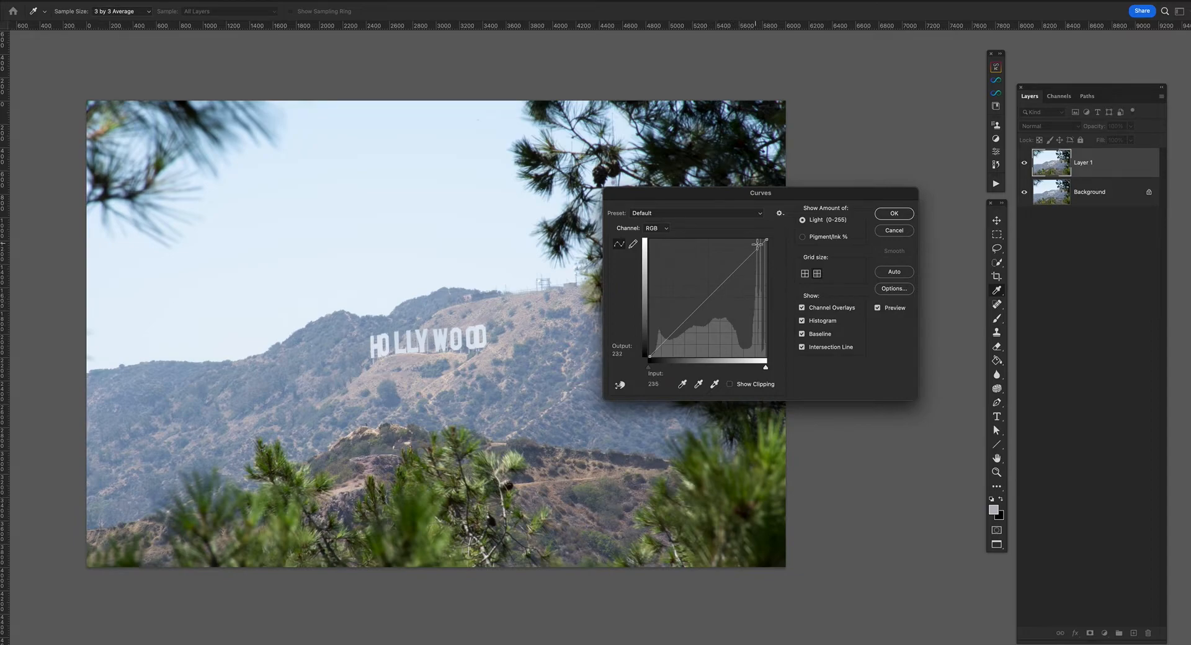
pyautogui.moveTo(763, 194); pyautogui.dragTo(845, 180)
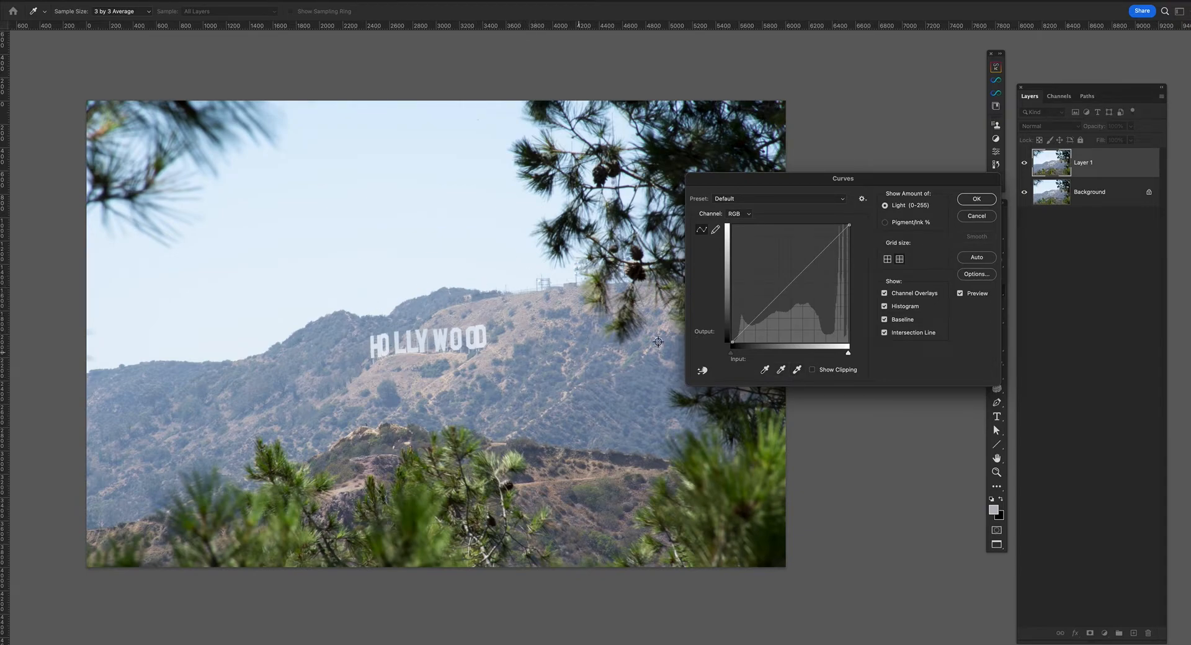
# Set the Curves white point by sampling the bright sky above the Hollywood sign
pyautogui.click(797, 371)
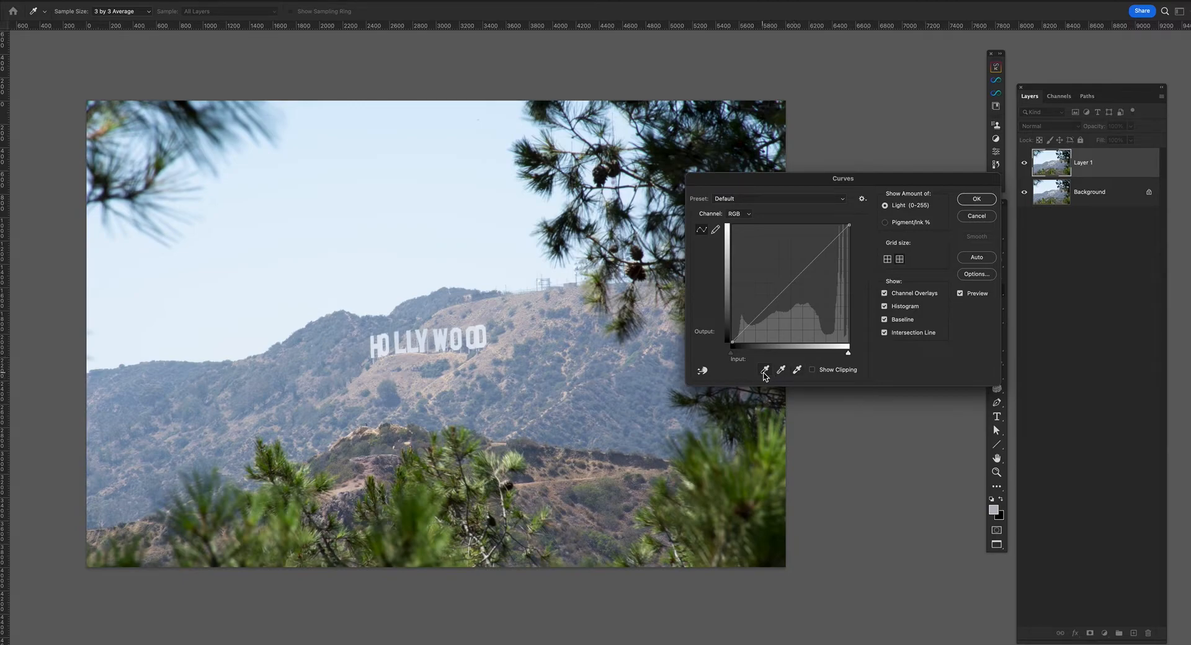
pyautogui.click(797, 370)
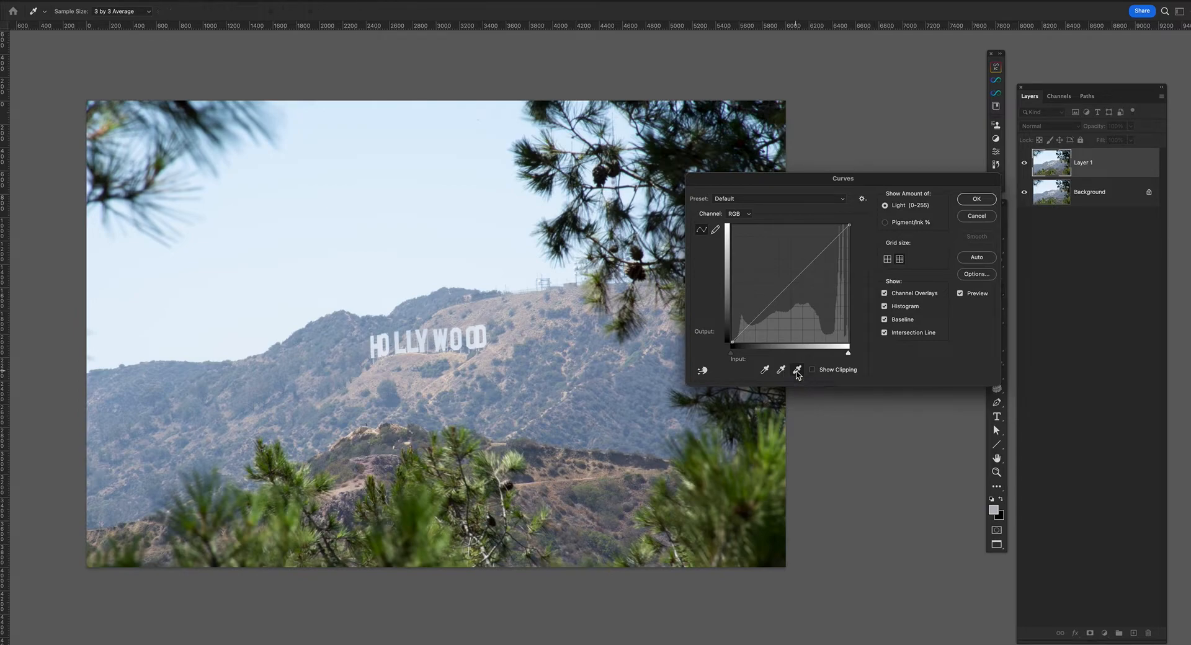
pyautogui.click(430, 204)
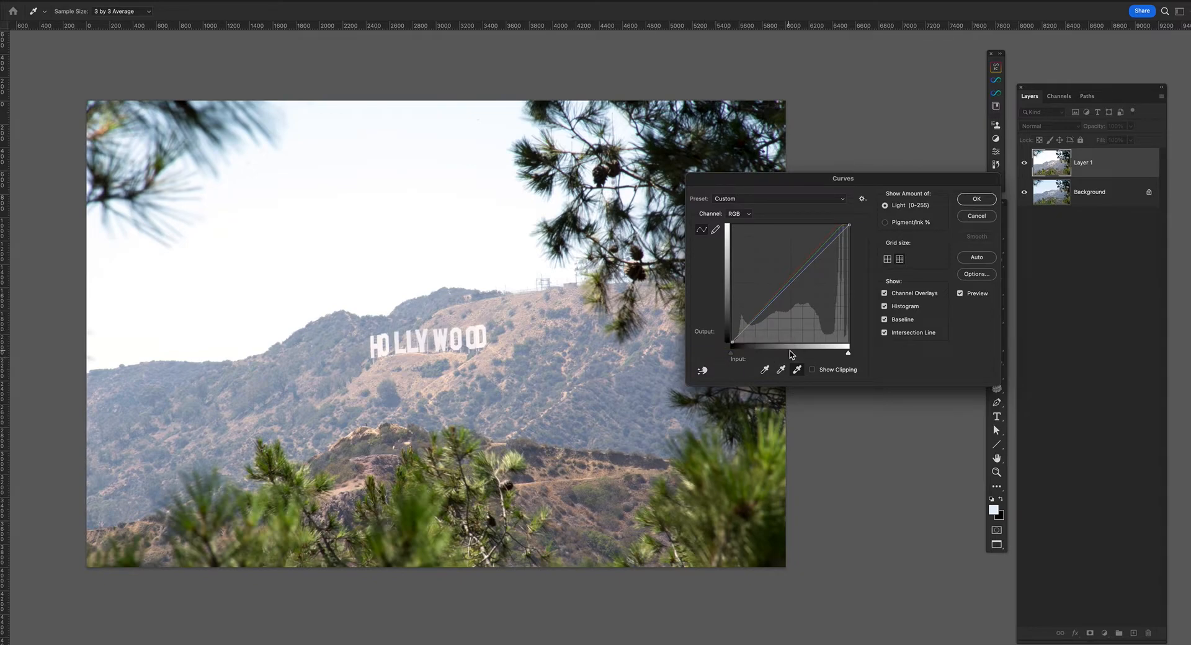
# Apply the Increase Contrast (RGB) curve preset to Layer 1
pyautogui.click(772, 205)
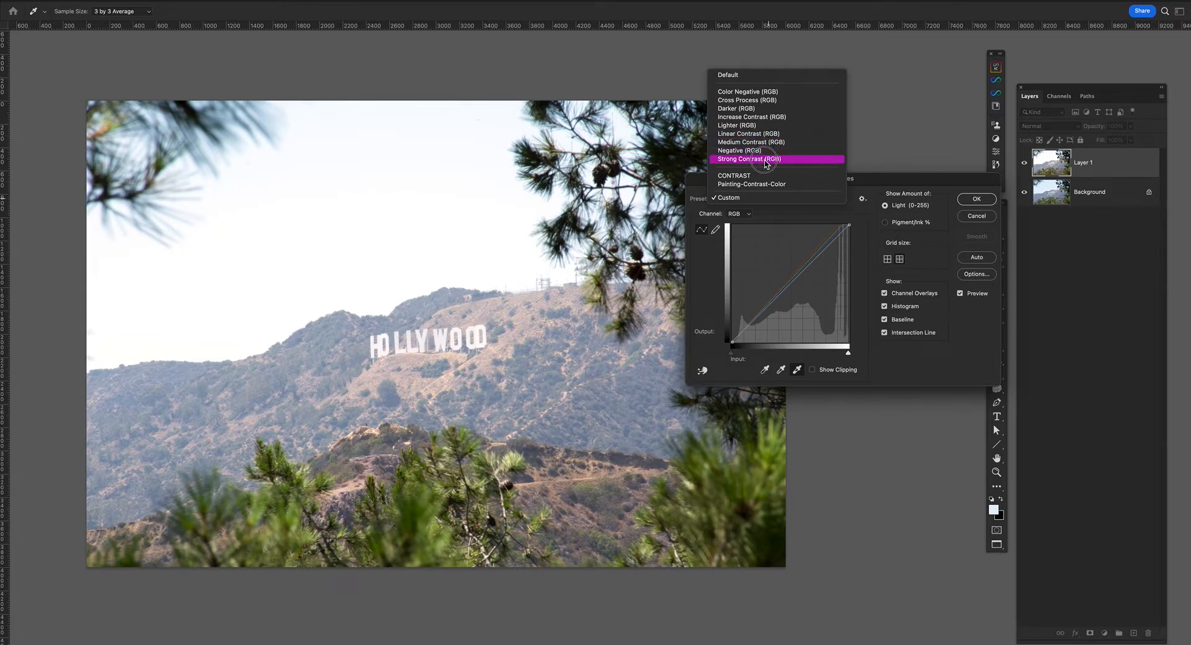
pyautogui.click(657, 159)
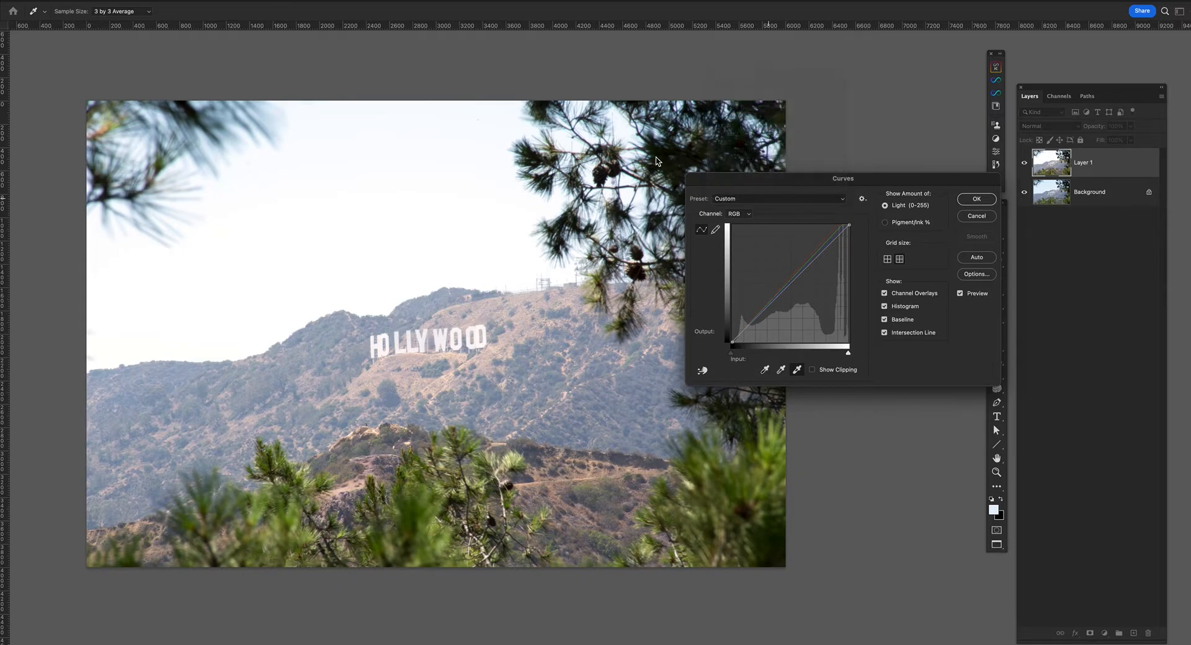
pyautogui.click(770, 201)
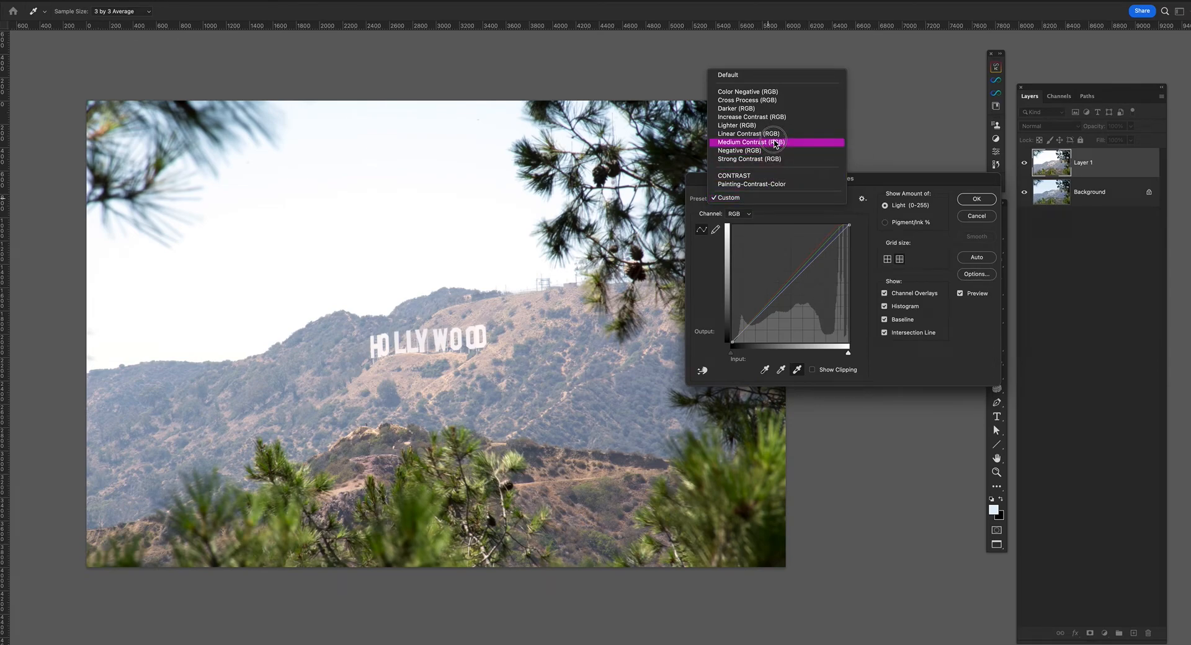
pyautogui.click(772, 118)
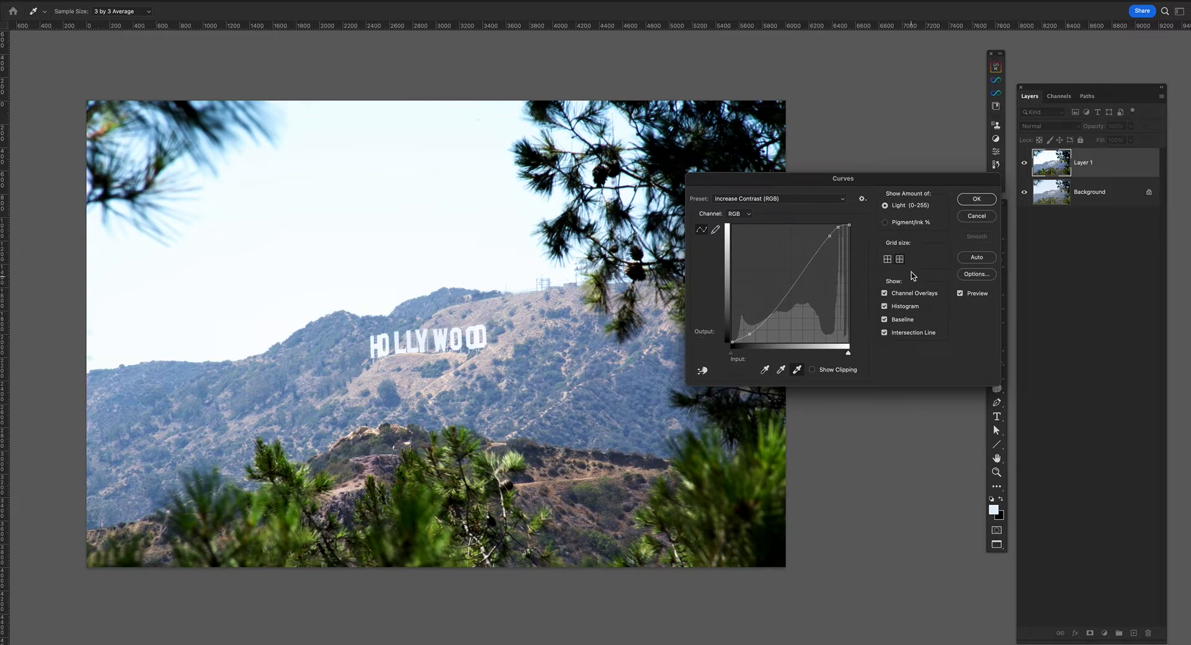
# Reset the Curves adjustment to its default straight line without closing it
pyautogui.moveTo(847, 186); pyautogui.dragTo(821, 182)
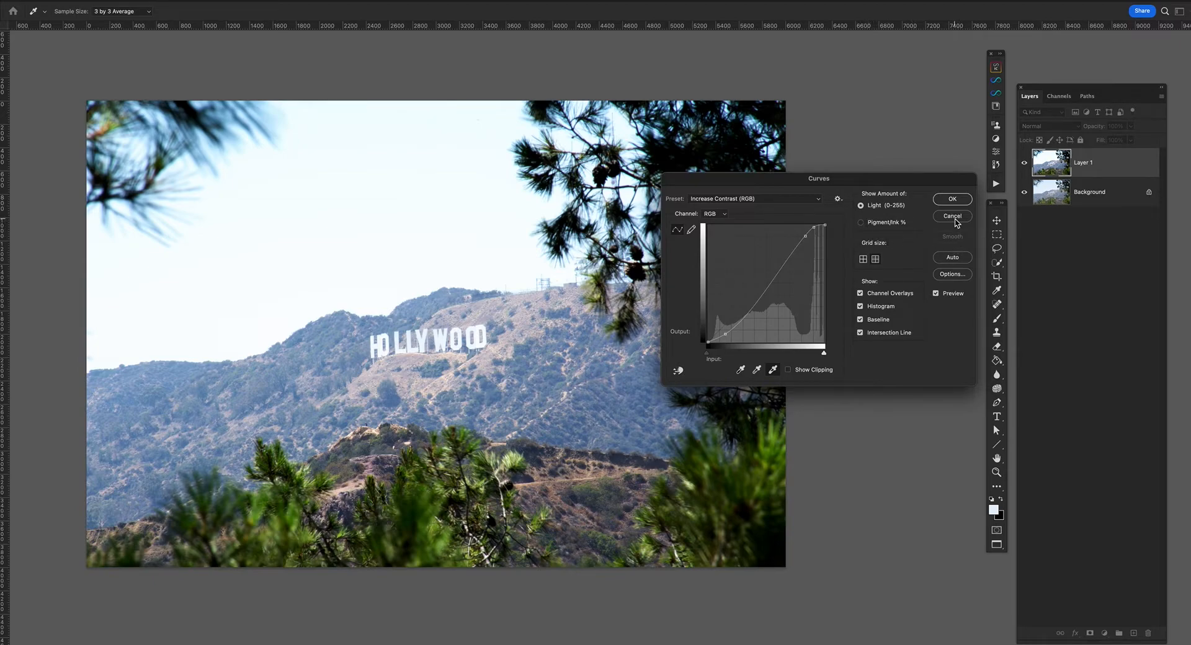
pyautogui.press('alt')
pyautogui.keyDown('alt'); pyautogui.click(953, 218); pyautogui.keyUp('alt')
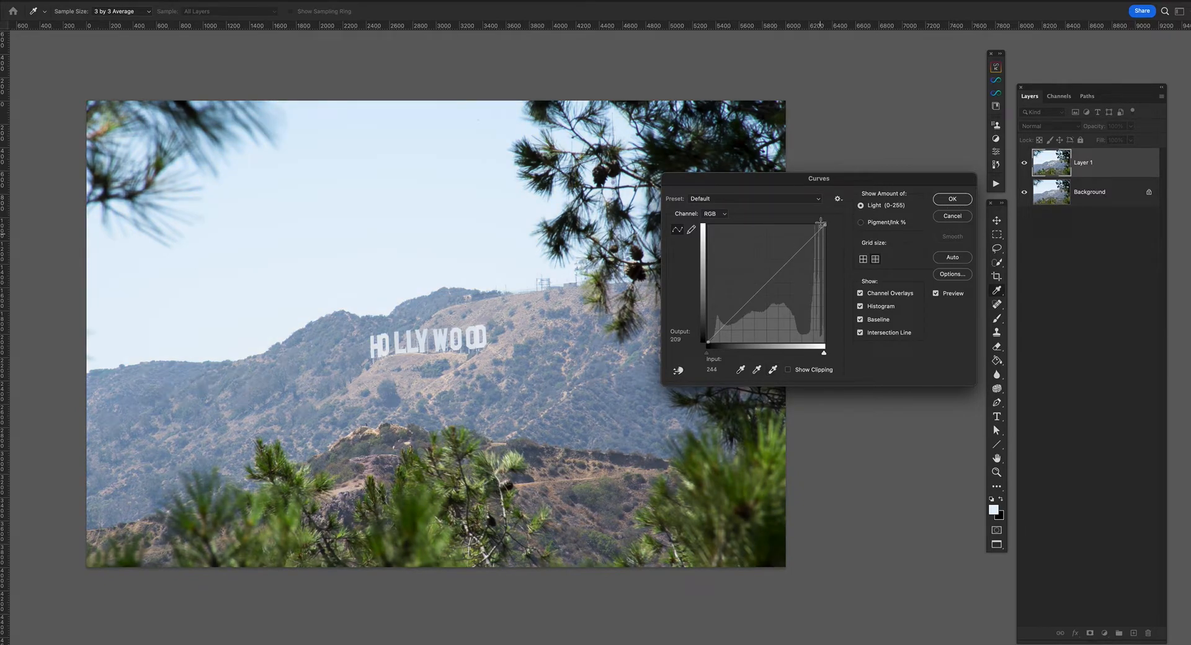
# Add three RGB curve points sampled from the sky, the hillside beside the sign and the dark pine branches
pyautogui.moveTo(766, 183)
pyautogui.mouseDown()
pyautogui.moveTo(796, 190)
pyautogui.moveTo(762, 197)
pyautogui.mouseUp()
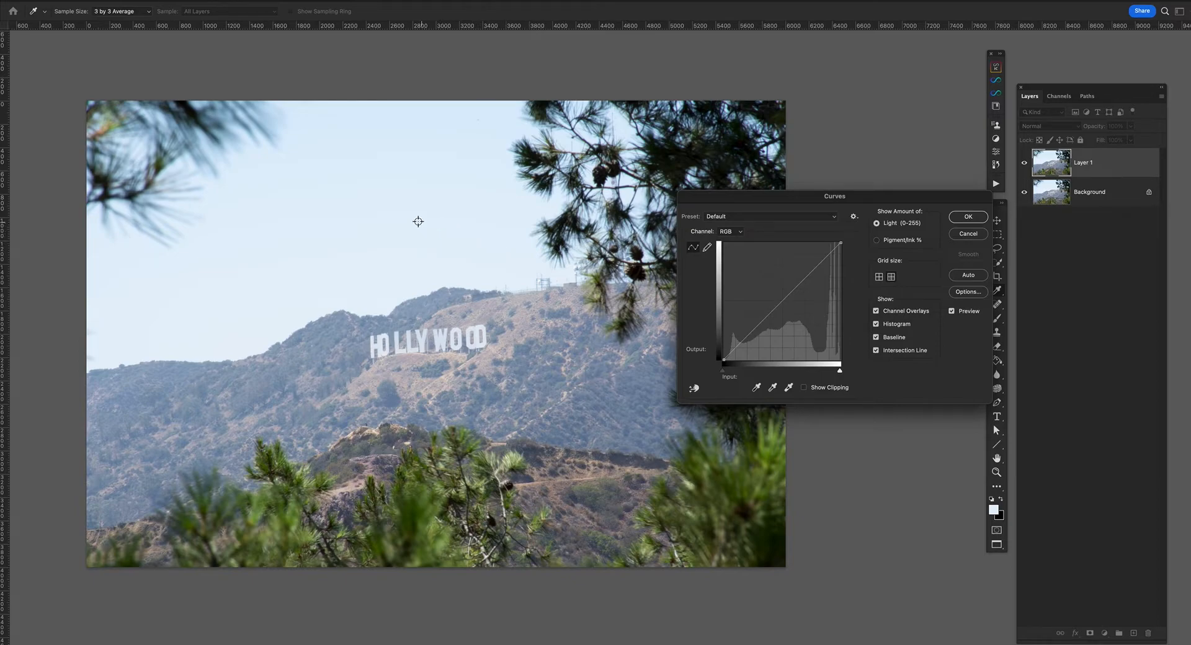
pyautogui.keyDown('super'); pyautogui.click(385, 206); pyautogui.keyUp('super')
pyautogui.keyDown('super'); pyautogui.click(353, 360); pyautogui.keyUp('super')
pyautogui.keyDown('super'); pyautogui.click(677, 162); pyautogui.keyUp('super')
pyautogui.moveTo(799, 199)
pyautogui.mouseDown()
pyautogui.moveTo(821, 205)
pyautogui.moveTo(794, 207)
pyautogui.mouseUp()
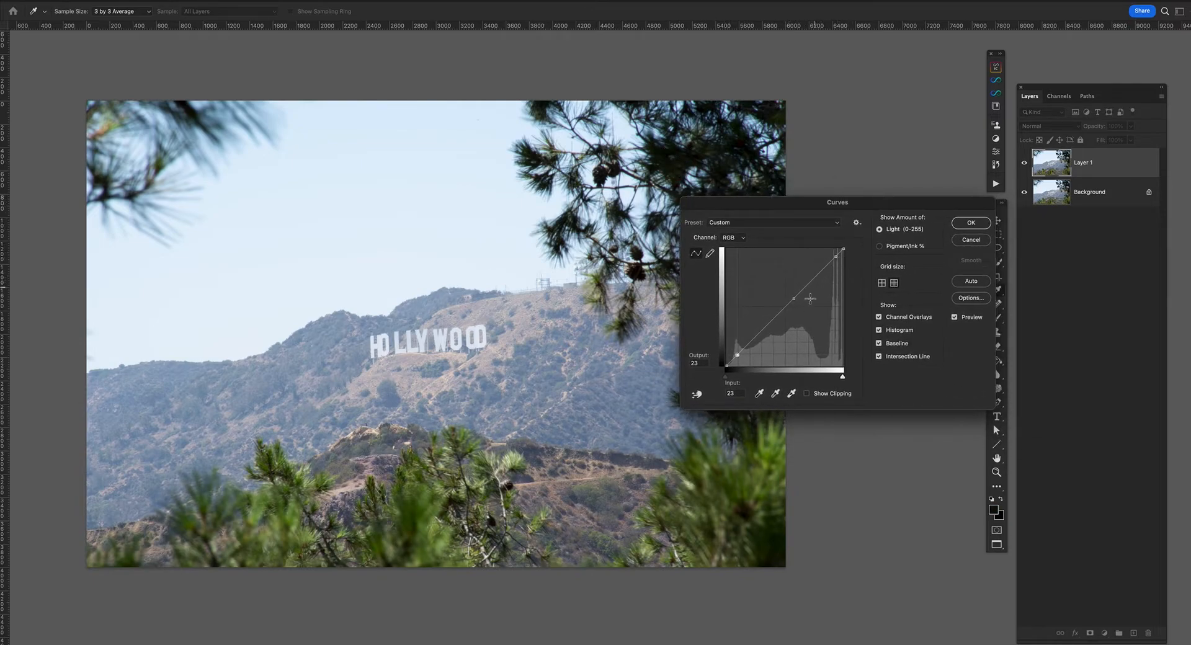
# Lower the midtone curve point to input 173, output 128, and raise the highlight point to input 240, output 249
pyautogui.click(794, 300)
pyautogui.moveTo(796, 302); pyautogui.dragTo(803, 313)
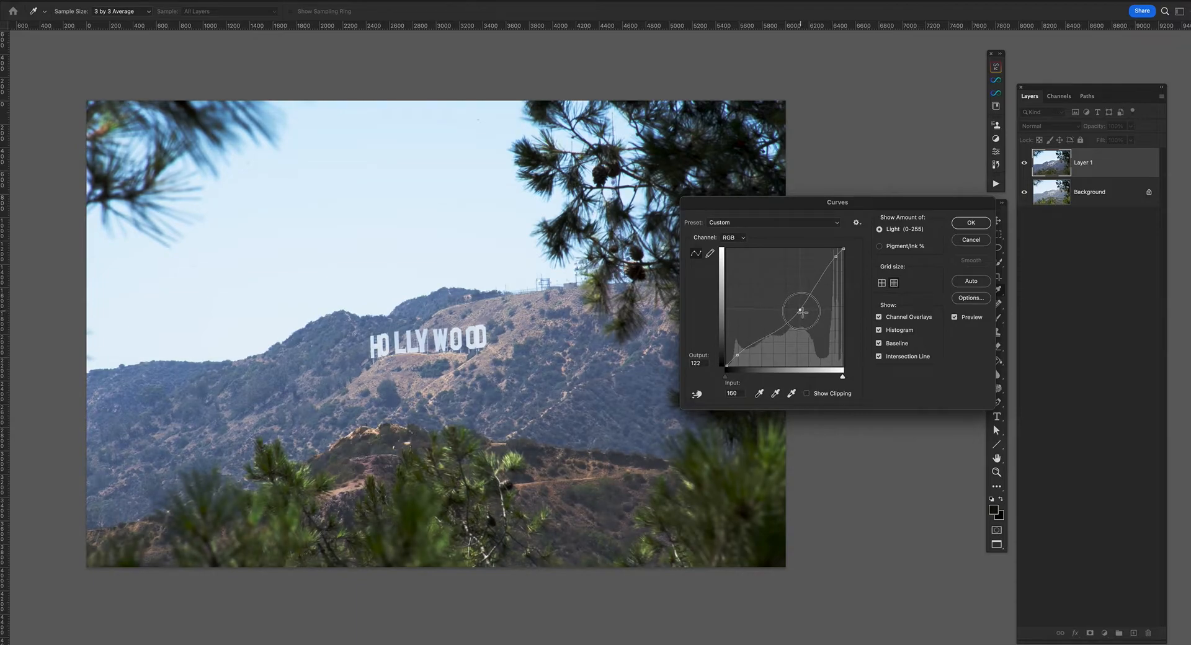
pyautogui.moveTo(803, 312)
pyautogui.mouseDown()
pyautogui.moveTo(798, 292)
pyautogui.moveTo(805, 307)
pyautogui.mouseUp()
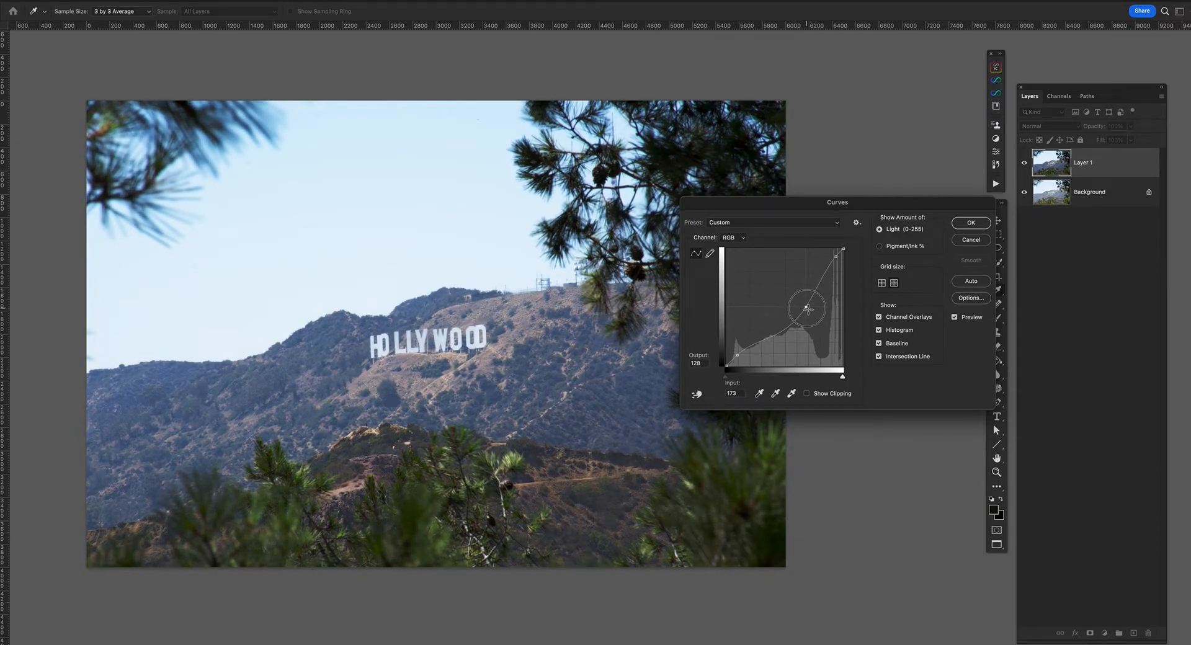
pyautogui.moveTo(793, 207); pyautogui.dragTo(821, 180)
pyautogui.moveTo(866, 231); pyautogui.dragTo(866, 223)
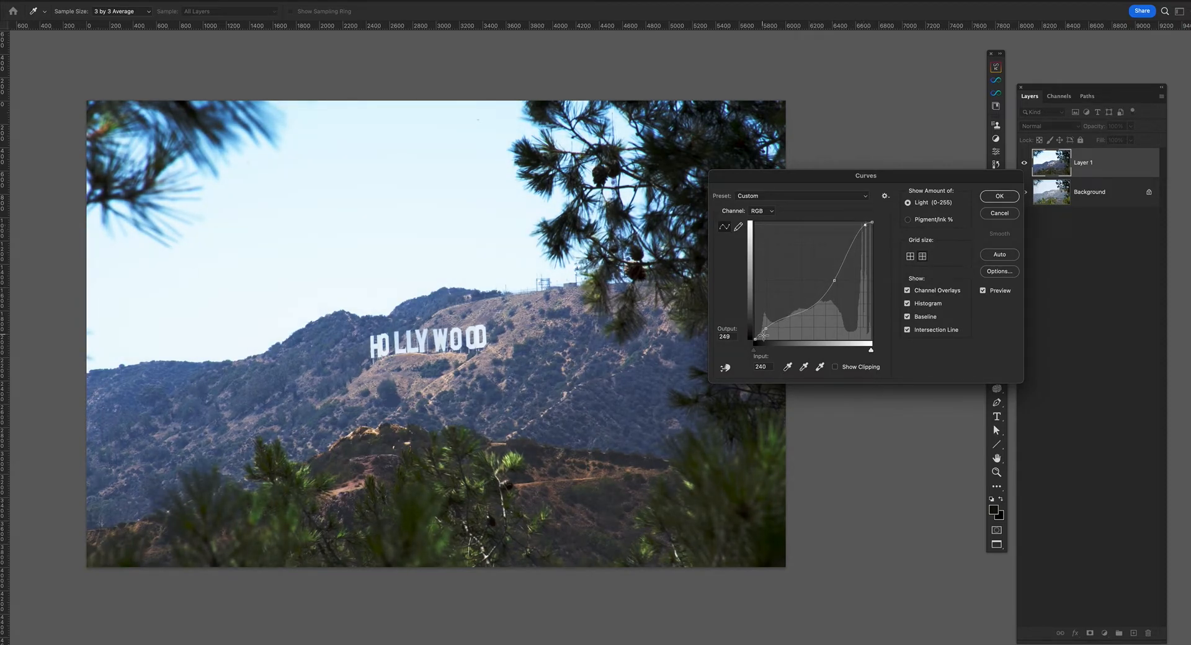
# Adjust the shadow curve point slightly and set the midtone point at input 173 to output 130
pyautogui.moveTo(774, 178); pyautogui.dragTo(864, 199)
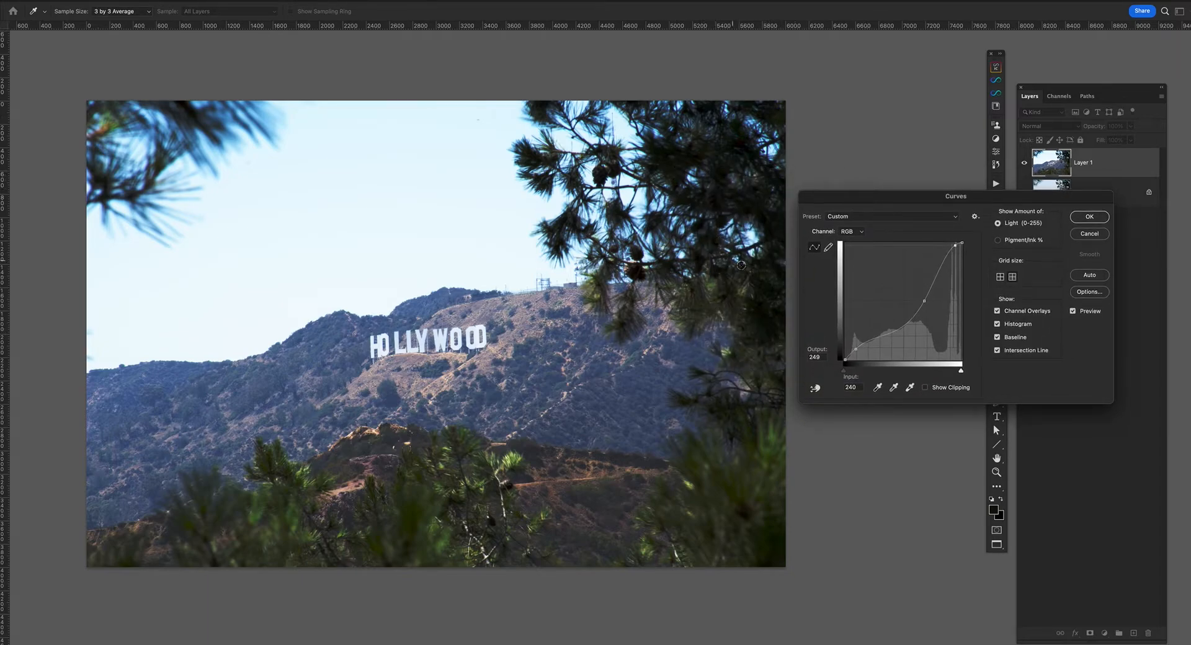
pyautogui.moveTo(856, 349); pyautogui.dragTo(859, 347)
pyautogui.click(821, 358)
pyautogui.moveTo(989, 201); pyautogui.dragTo(984, 203)
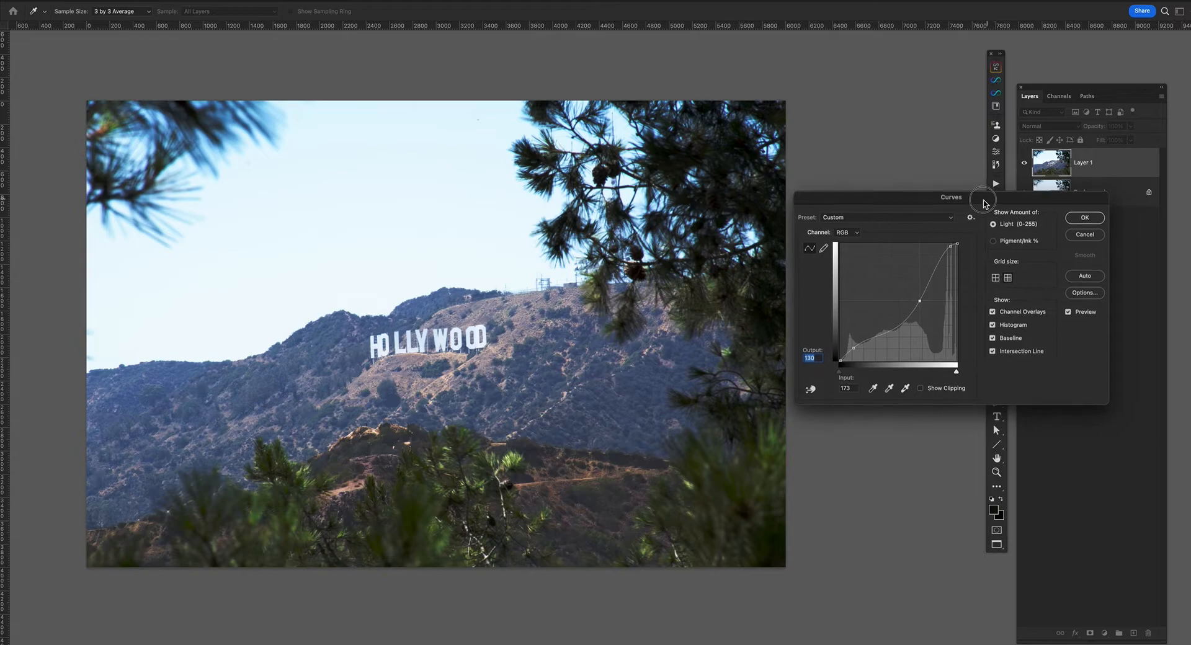
# Compare the photo with and without the custom curve by toggling the preview off and on twice
pyautogui.click(1069, 316)
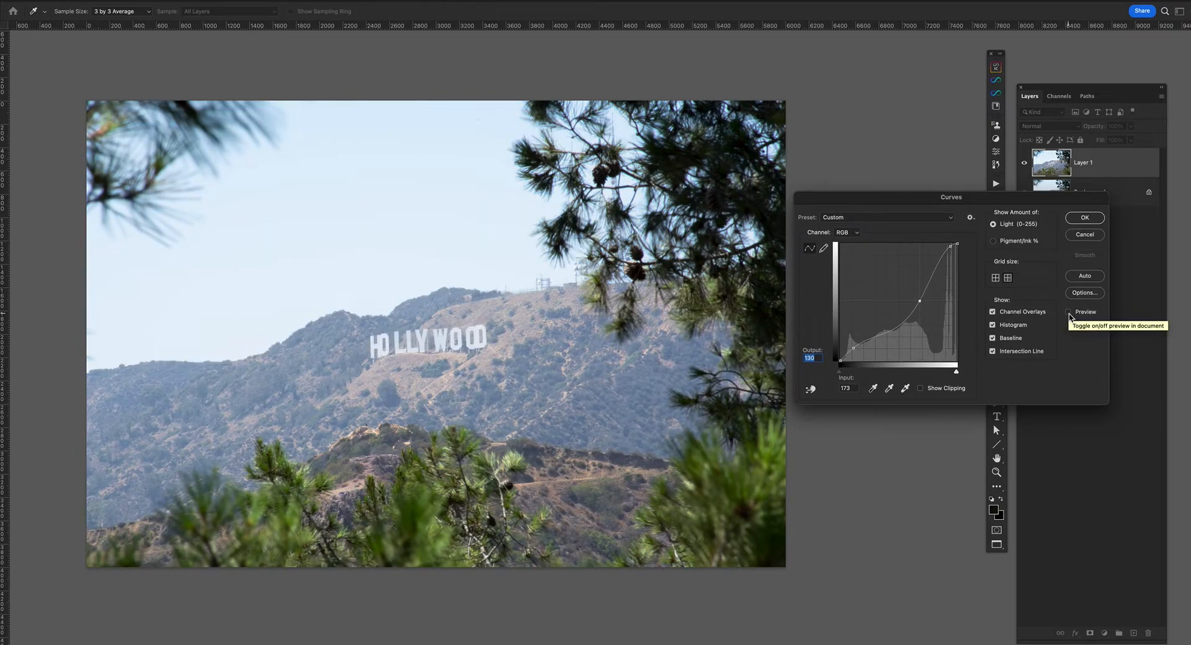
pyautogui.click(1069, 315)
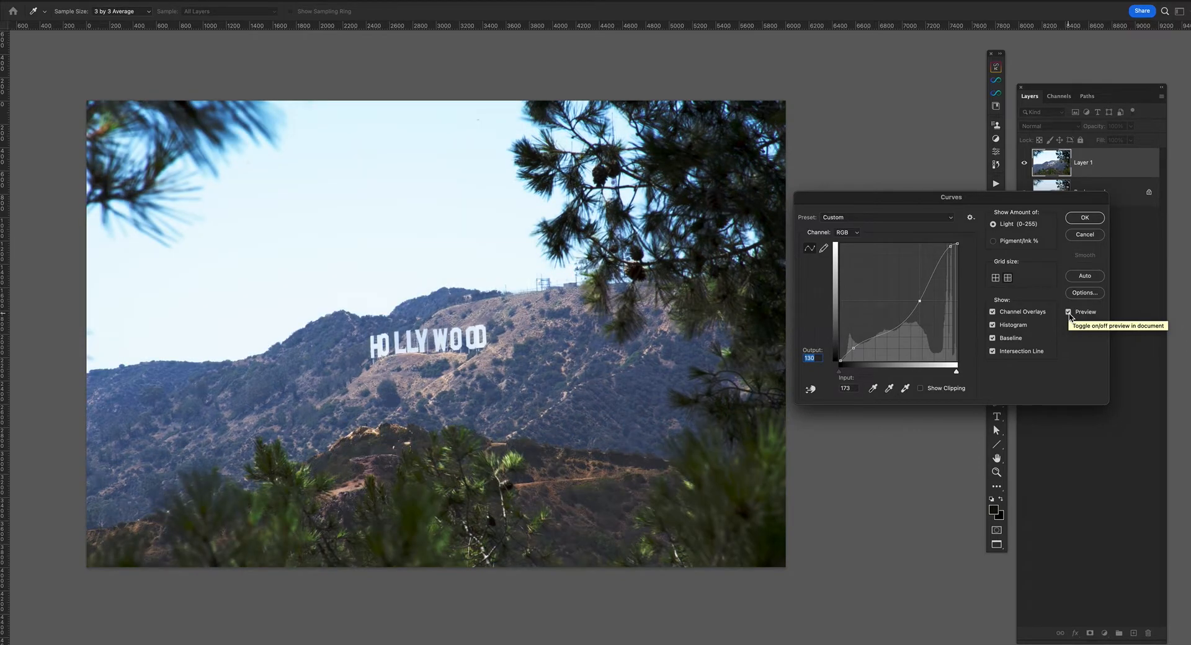
pyautogui.click(1068, 315)
pyautogui.click(1068, 315)
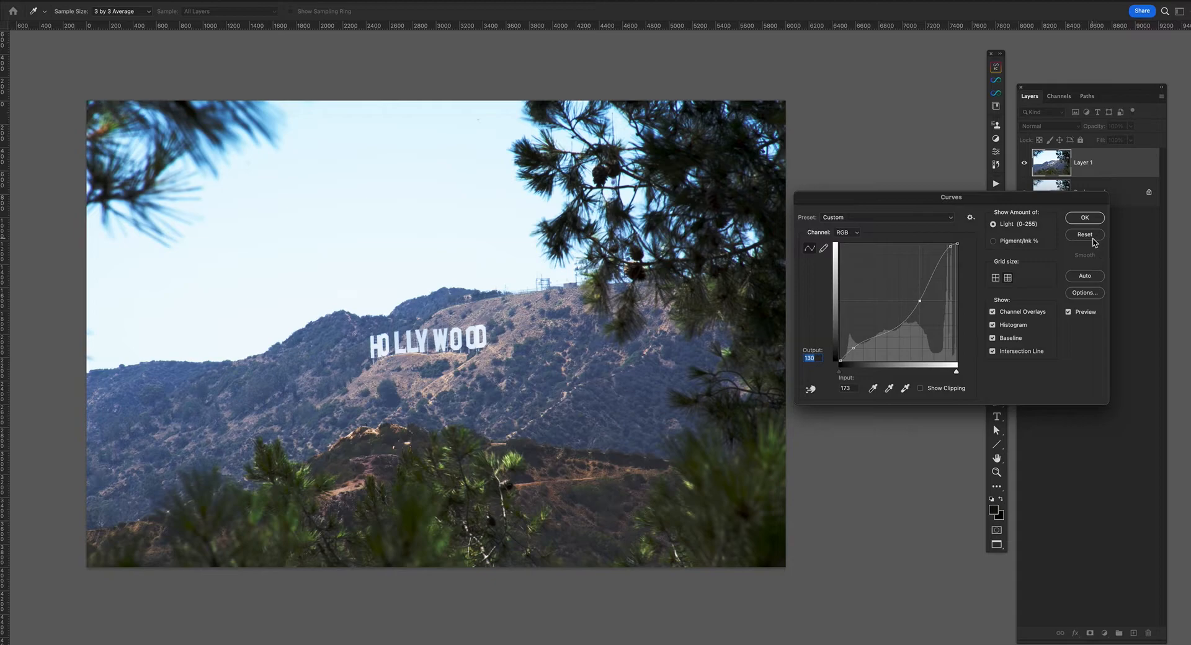
# Reset the custom curve and apply the Medium Contrast (RGB) preset
pyautogui.keyDown('alt'); pyautogui.click(1085, 236); pyautogui.keyUp('alt')
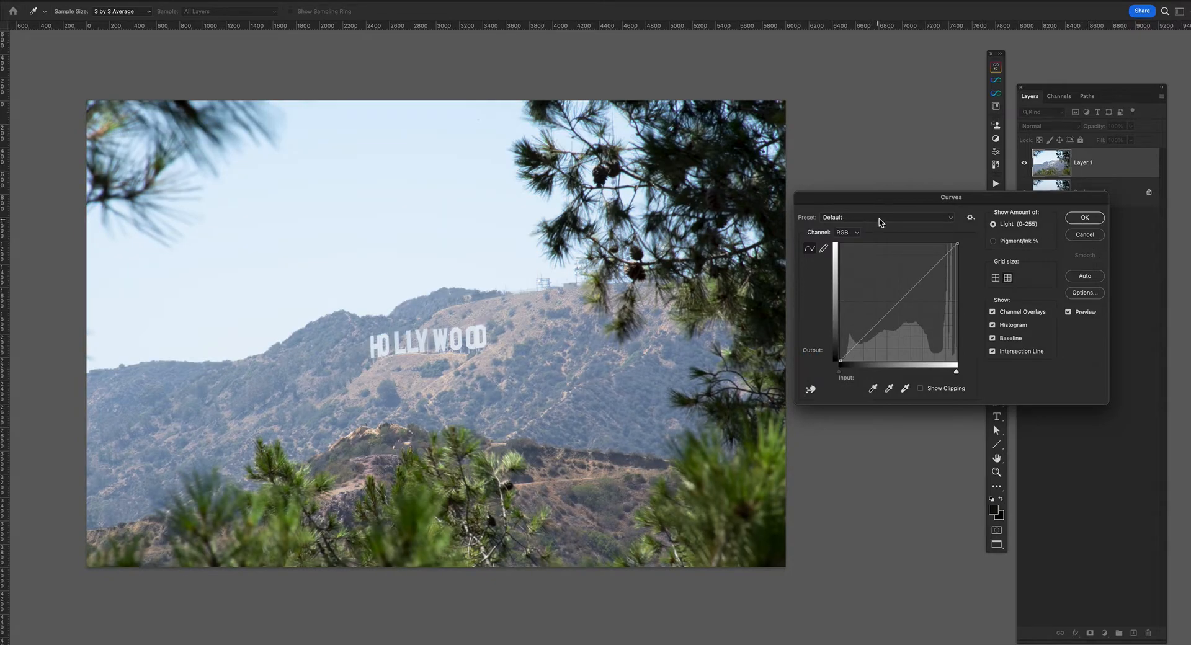
pyautogui.click(880, 218)
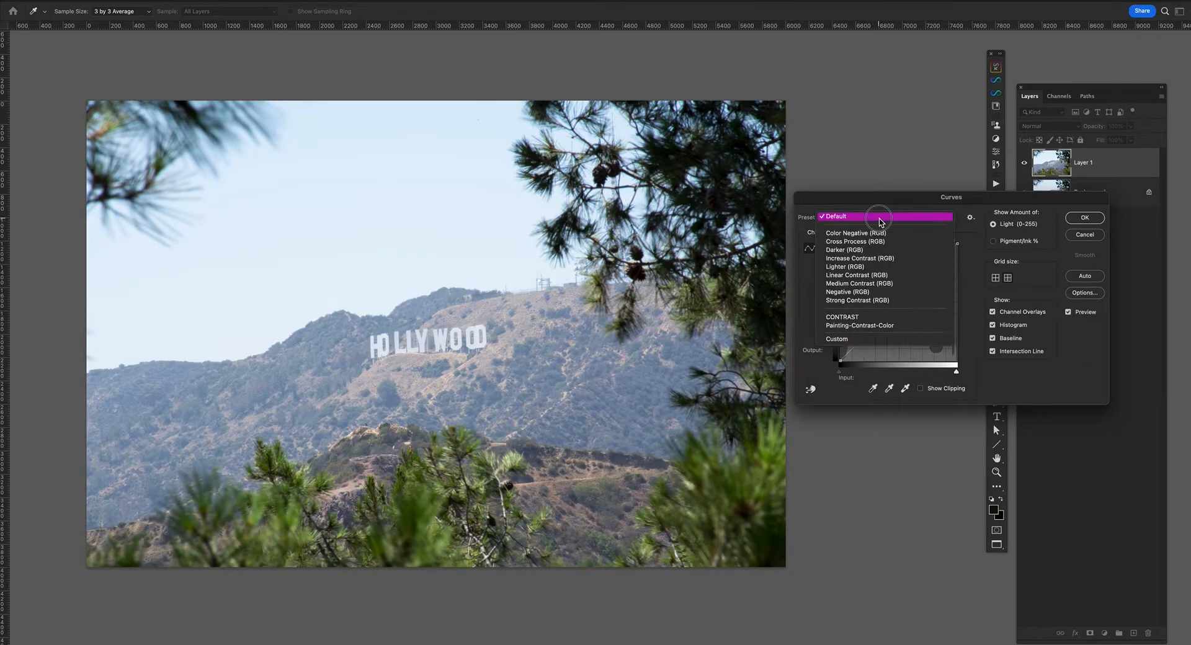
pyautogui.click(878, 285)
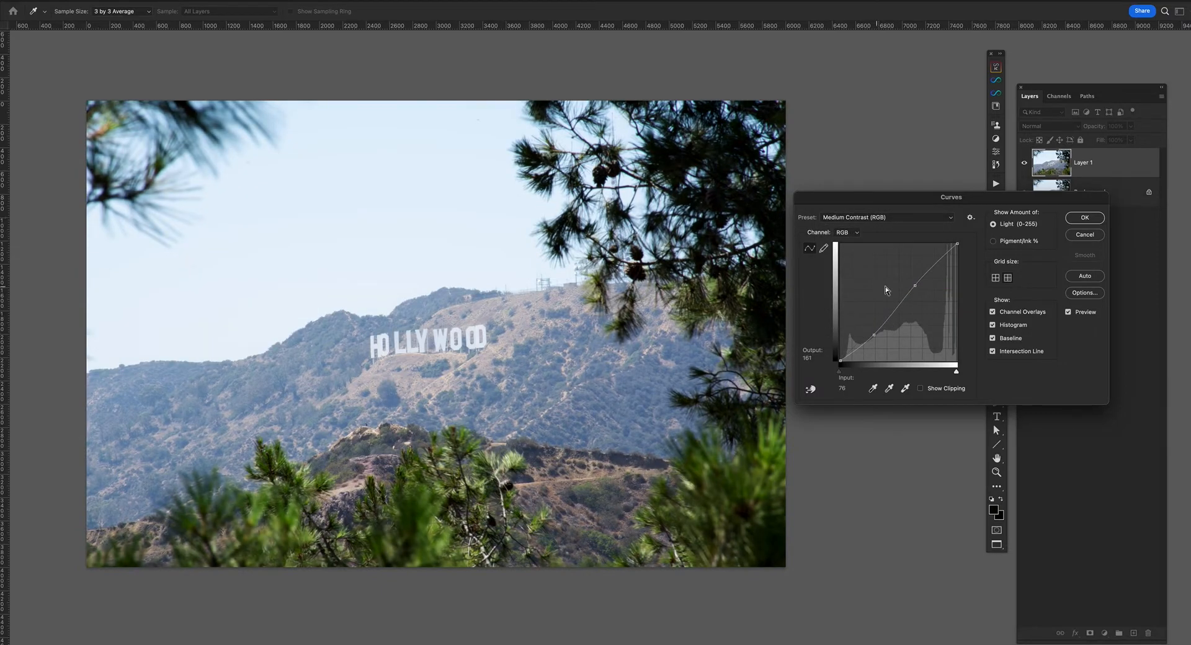
# Apply the Strong Contrast (RGB) preset and add a midtone point moved to about input 159, output 148
pyautogui.click(881, 220)
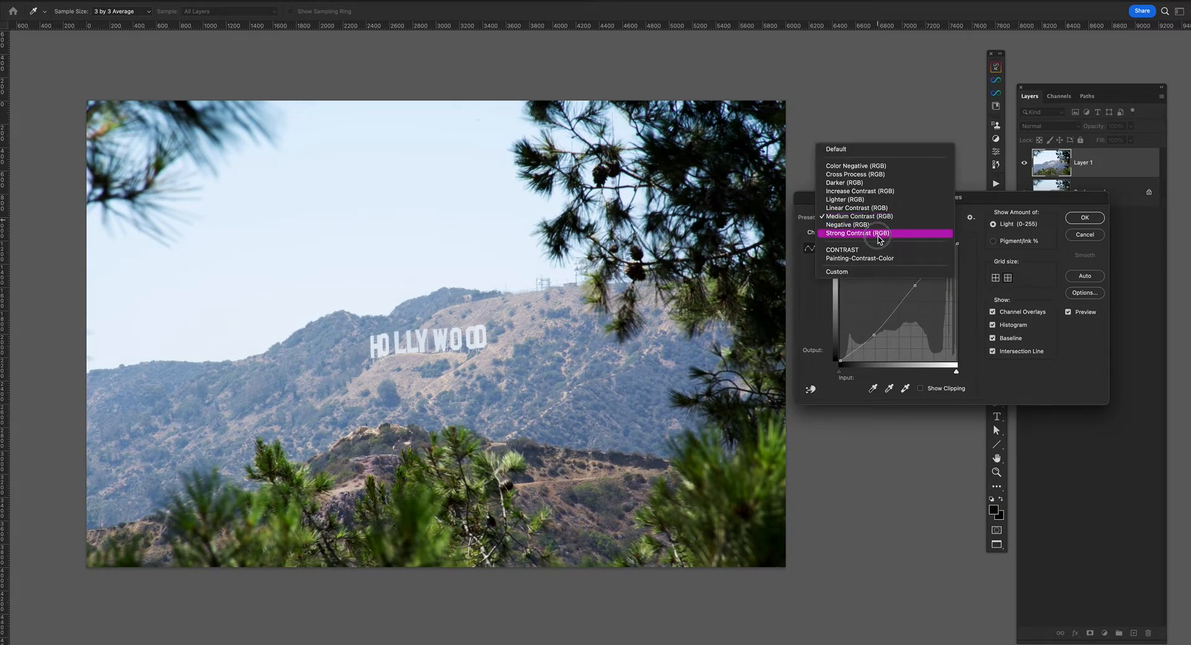
pyautogui.click(878, 234)
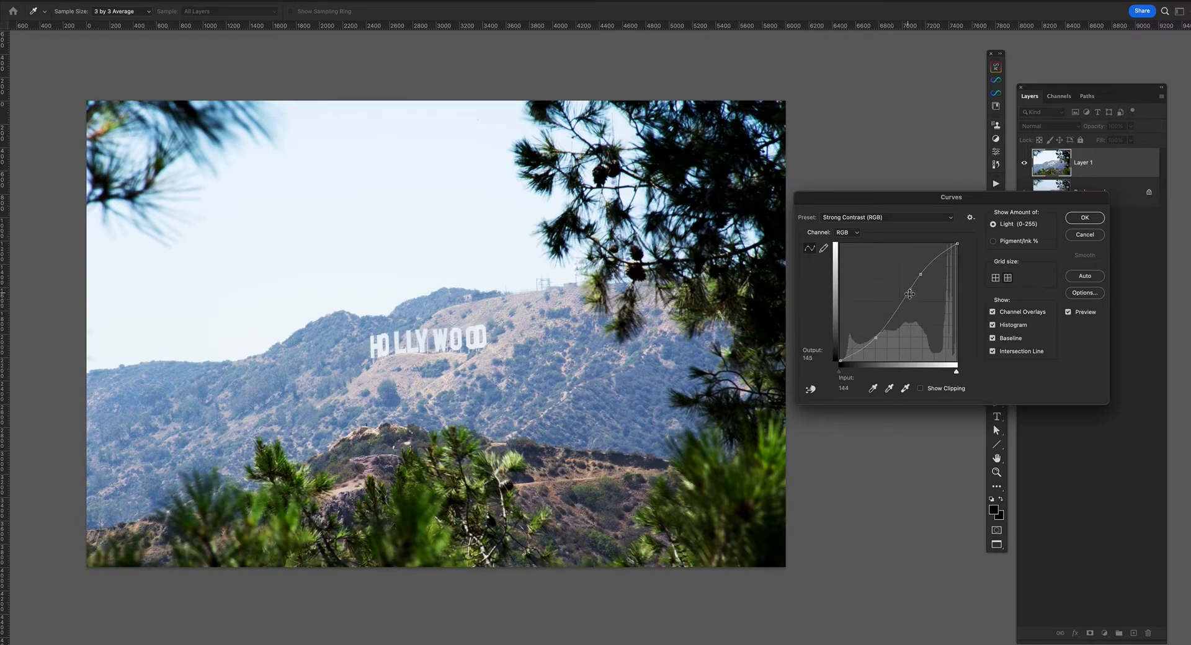
pyautogui.moveTo(912, 292); pyautogui.dragTo(913, 292)
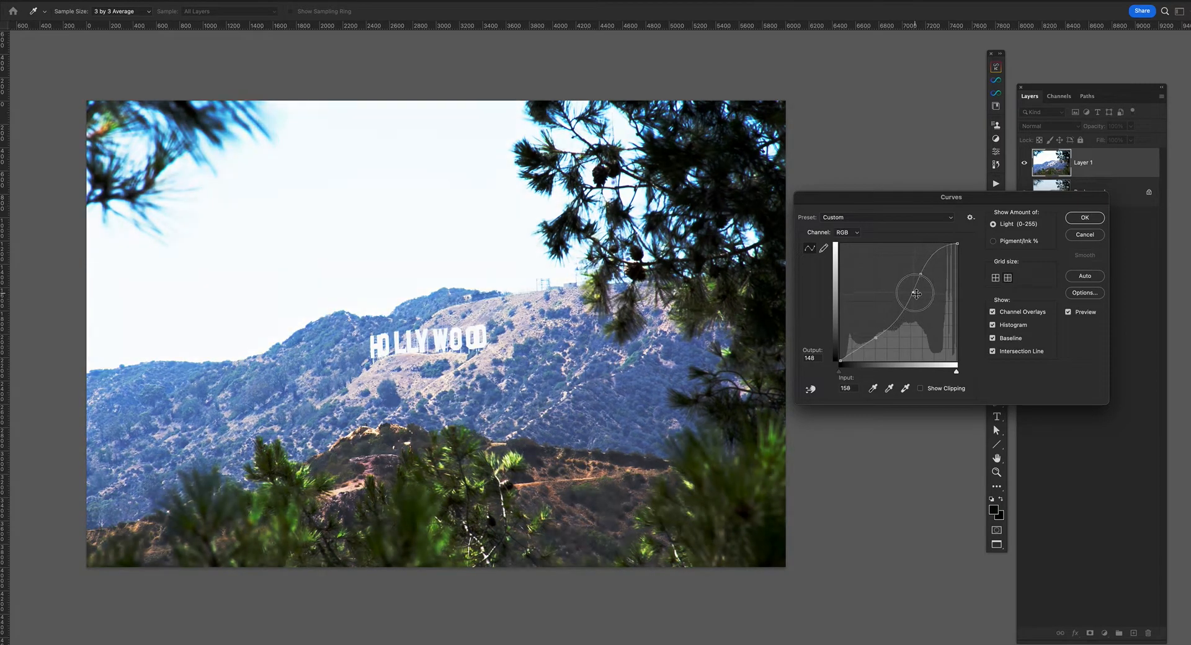
# Reset the custom RGB curve to its default
pyautogui.keyDown('alt'); pyautogui.click(1084, 235); pyautogui.keyUp('alt')
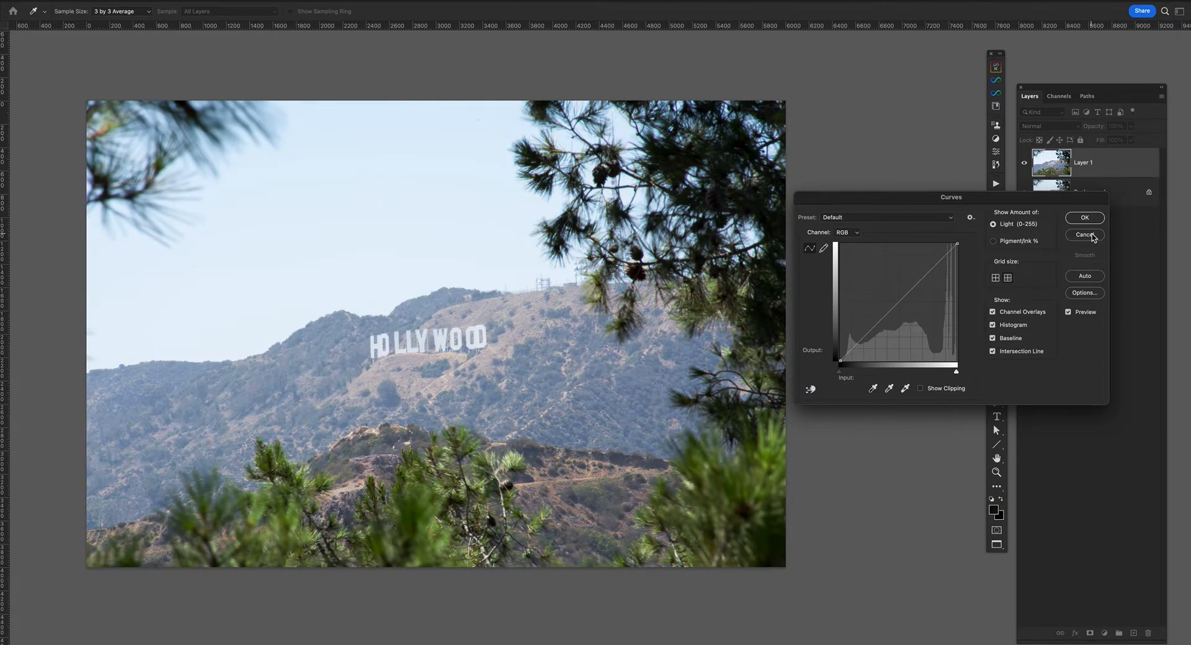
pyautogui.click(906, 222)
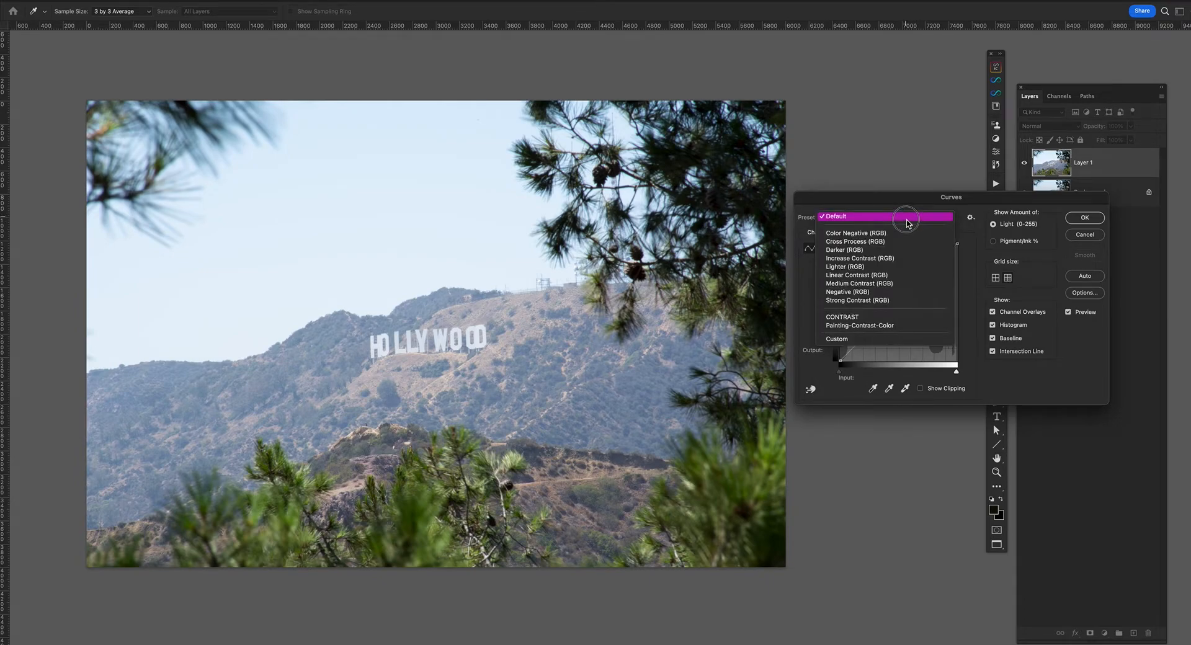
pyautogui.click(904, 192)
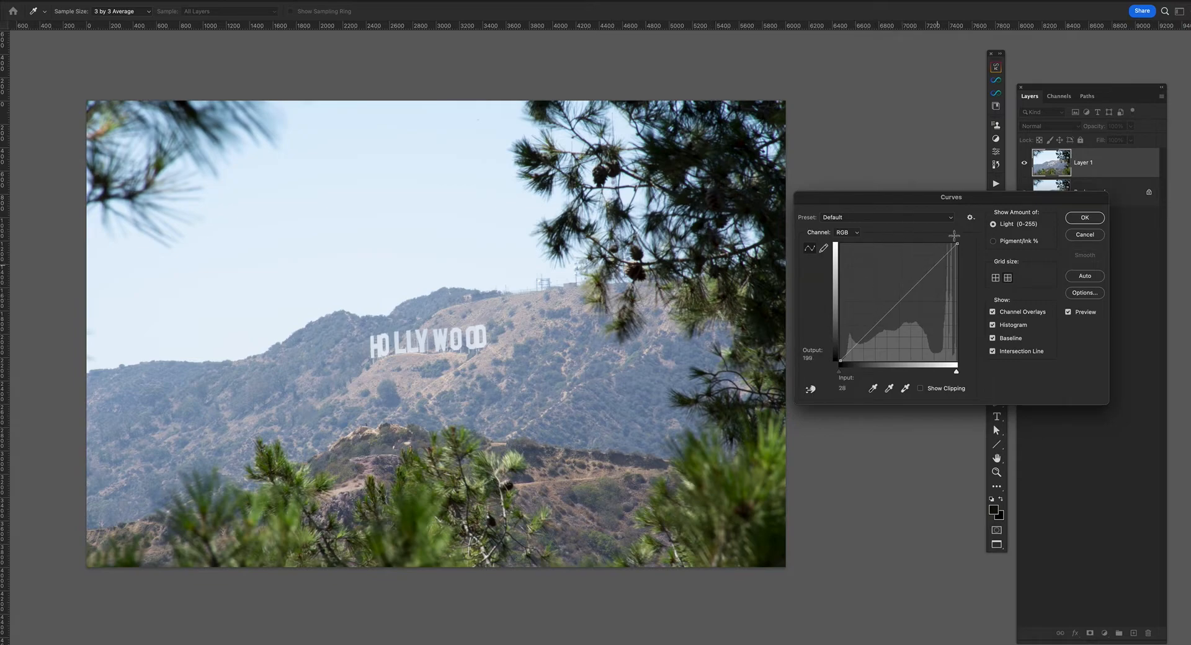
# Enable on-image curve adjustment and darken the midtones sampled on the hillside beside the Hollywood sign
pyautogui.click(809, 390)
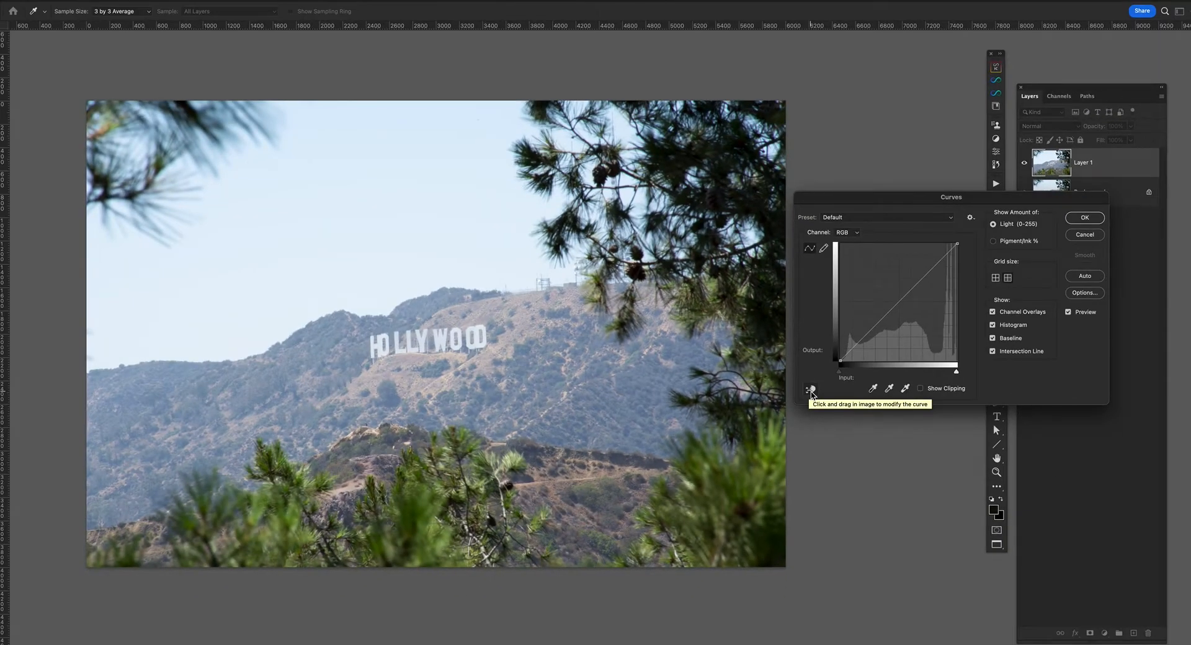
pyautogui.click(810, 390)
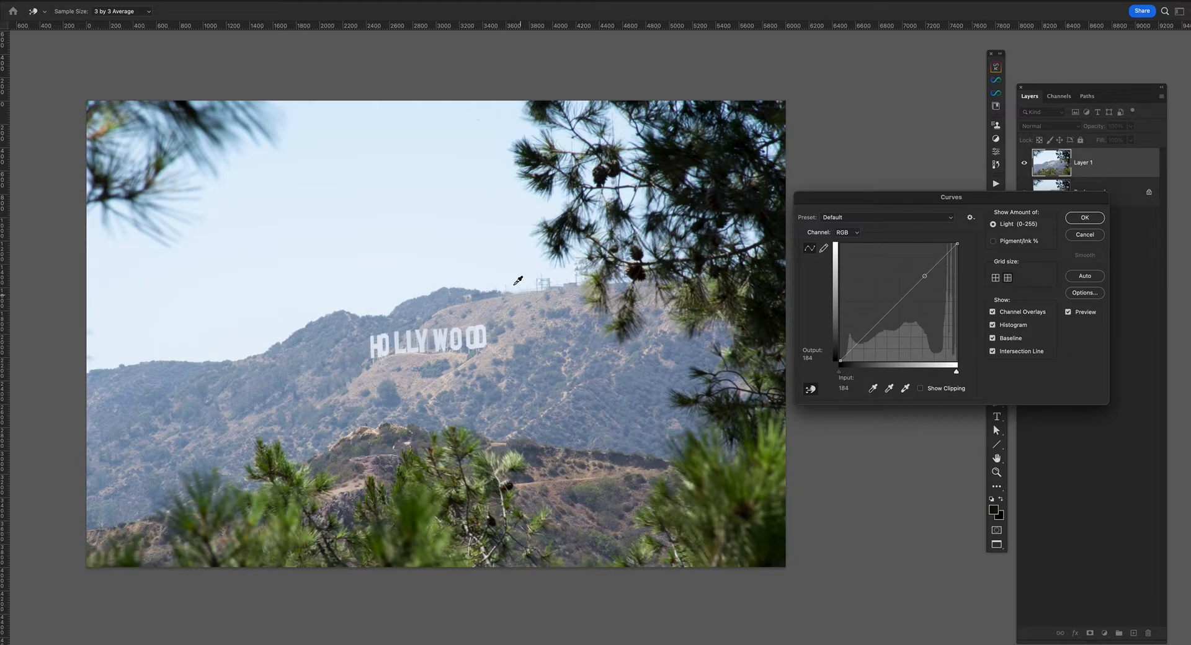
pyautogui.click(344, 370)
pyautogui.moveTo(345, 371); pyautogui.dragTo(354, 391)
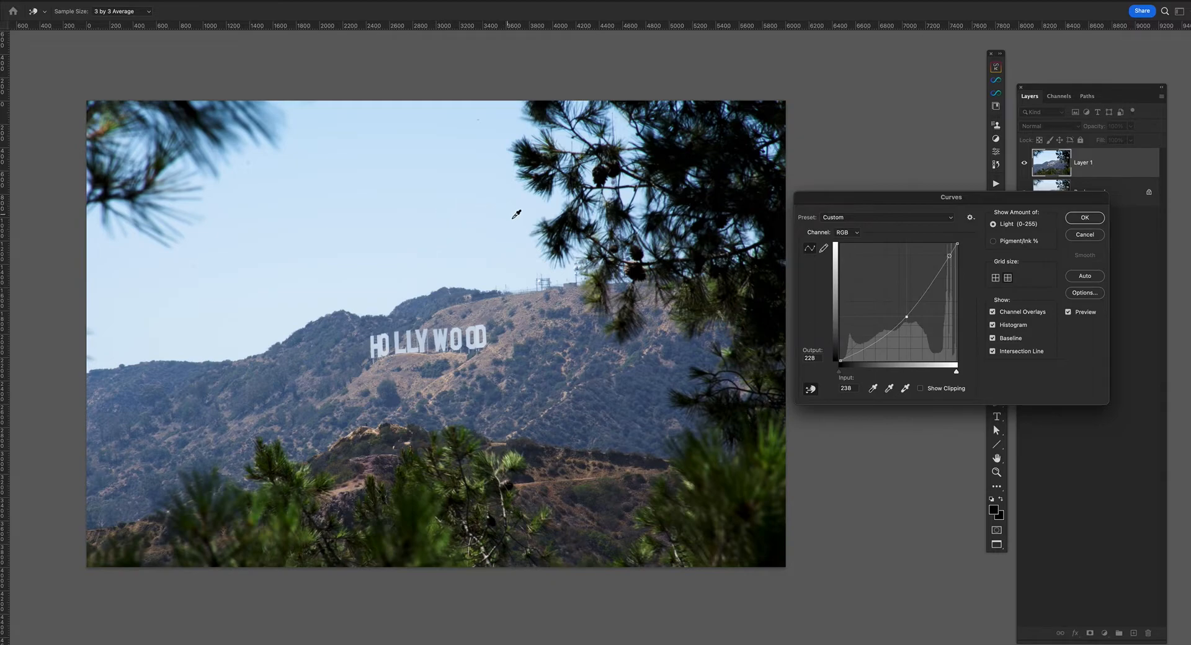
# Sample the open sky and the lower foreground brush in the image, darkening each slightly on the curve
pyautogui.click(469, 159)
pyautogui.moveTo(464, 159); pyautogui.dragTo(465, 160)
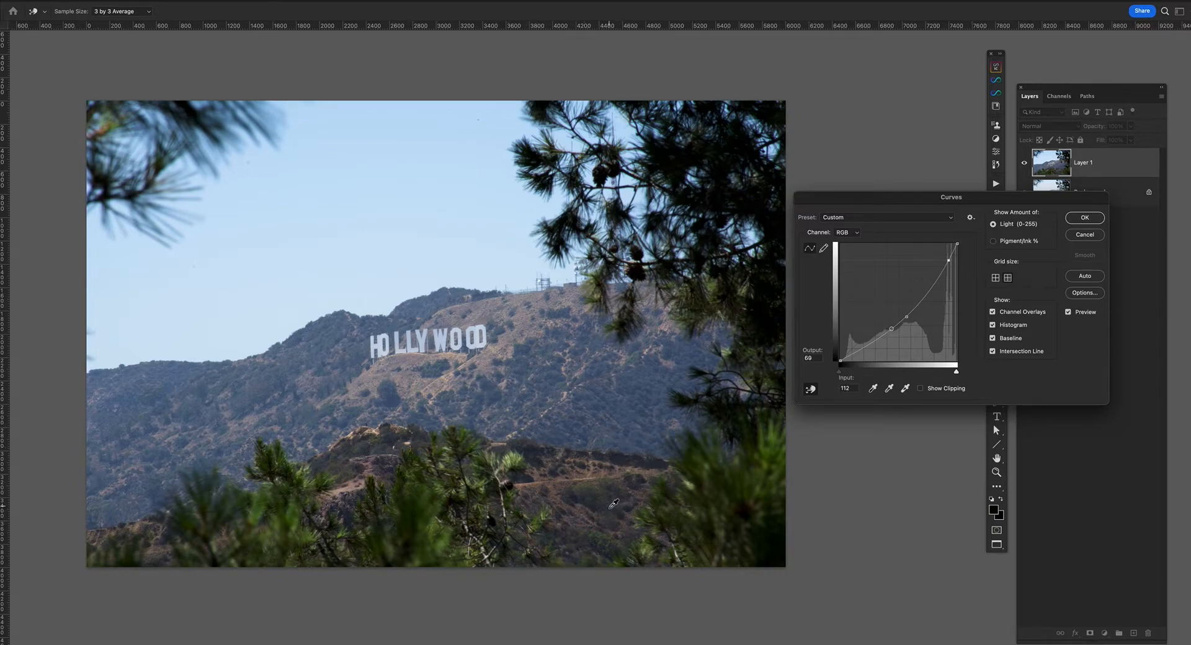
pyautogui.moveTo(613, 504); pyautogui.dragTo(612, 506)
pyautogui.moveTo(621, 500); pyautogui.dragTo(619, 504)
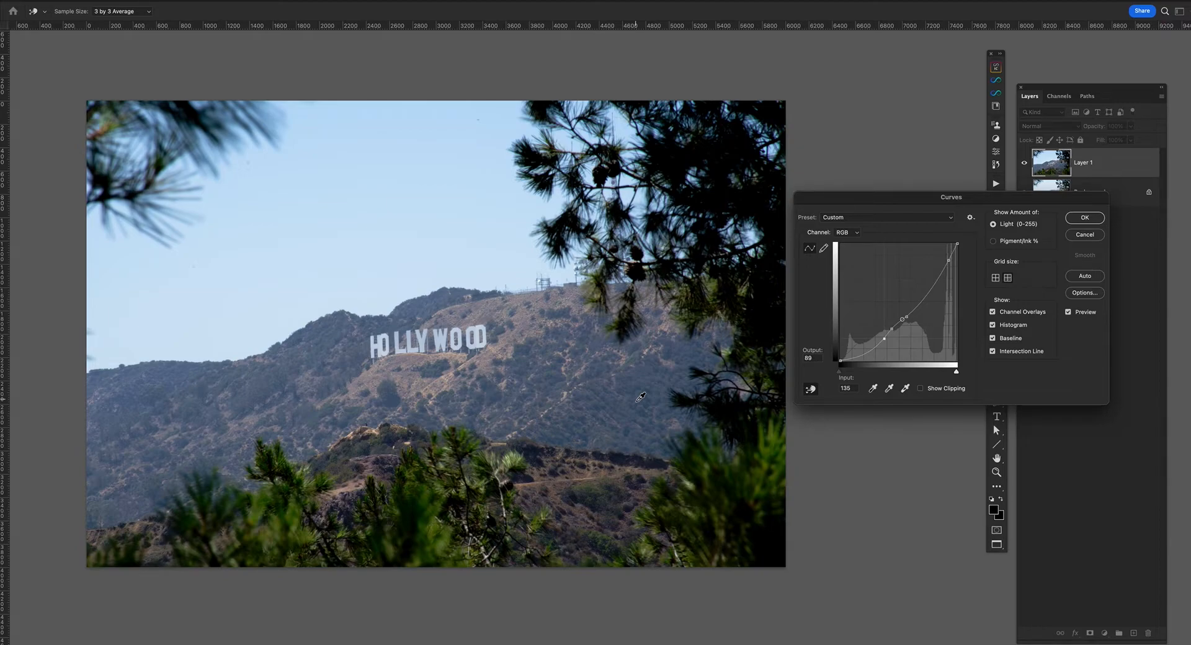
# Apply the curve and compare the result with the original by hiding and reshowing Layer 1
pyautogui.click(1086, 218)
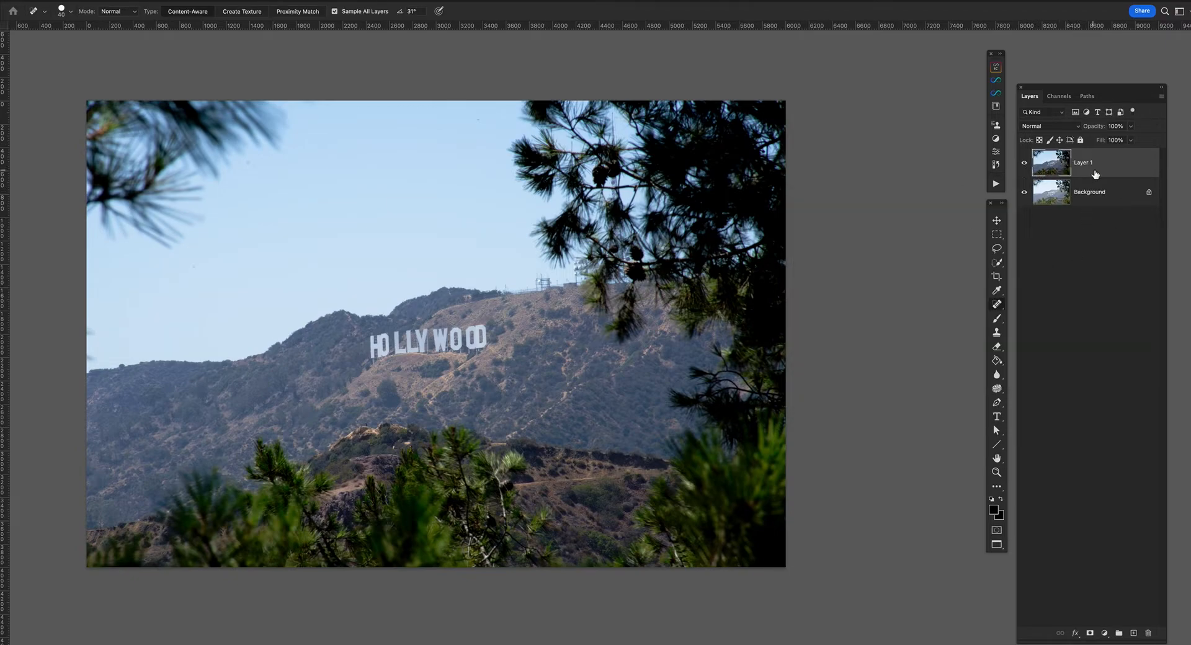
pyautogui.click(1024, 164)
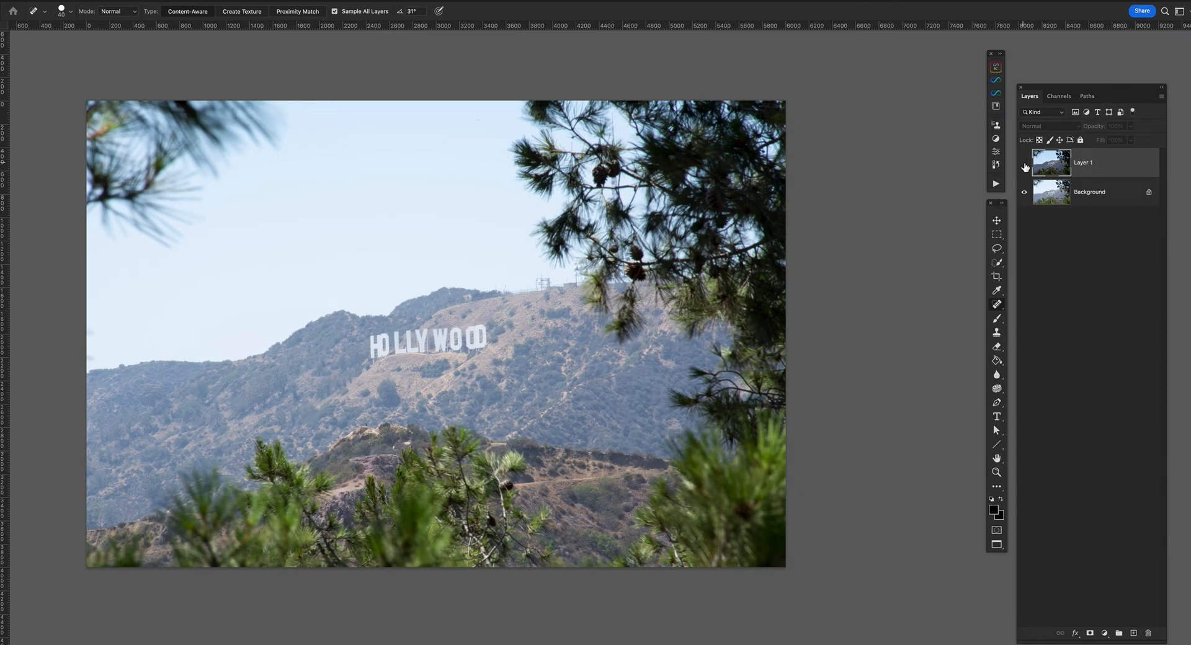
pyautogui.click(1024, 164)
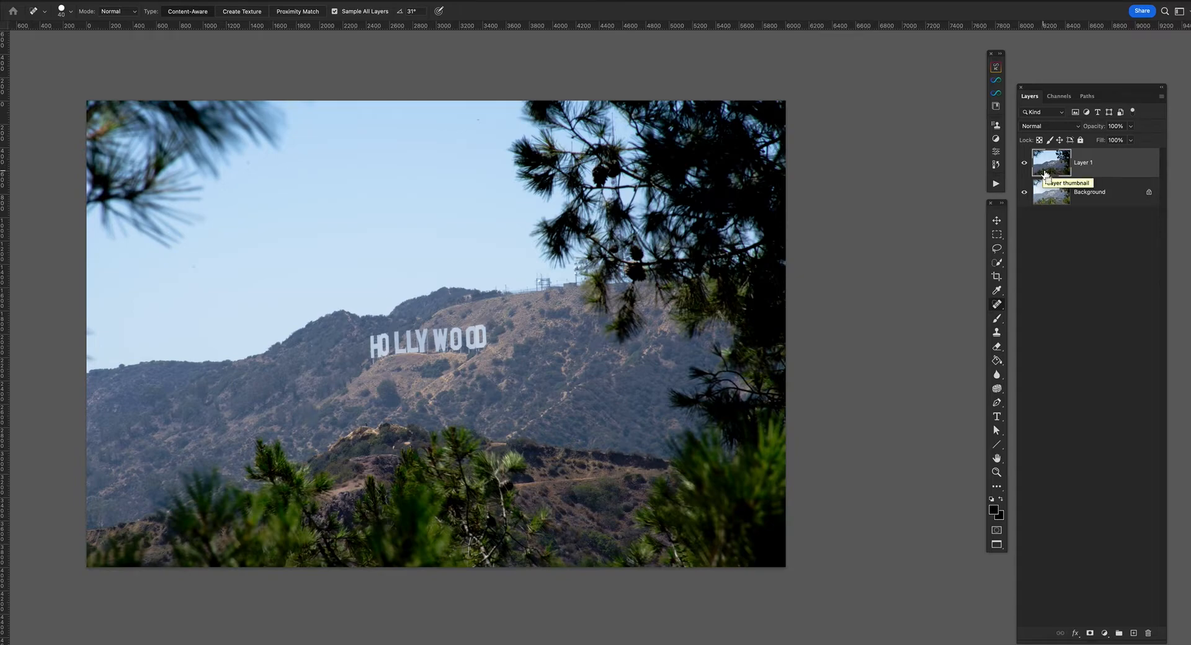
# Open Curves on Layer 1 and set a Red channel midpoint at input 136, output 128
pyautogui.hotkey('ctrl', 'm')
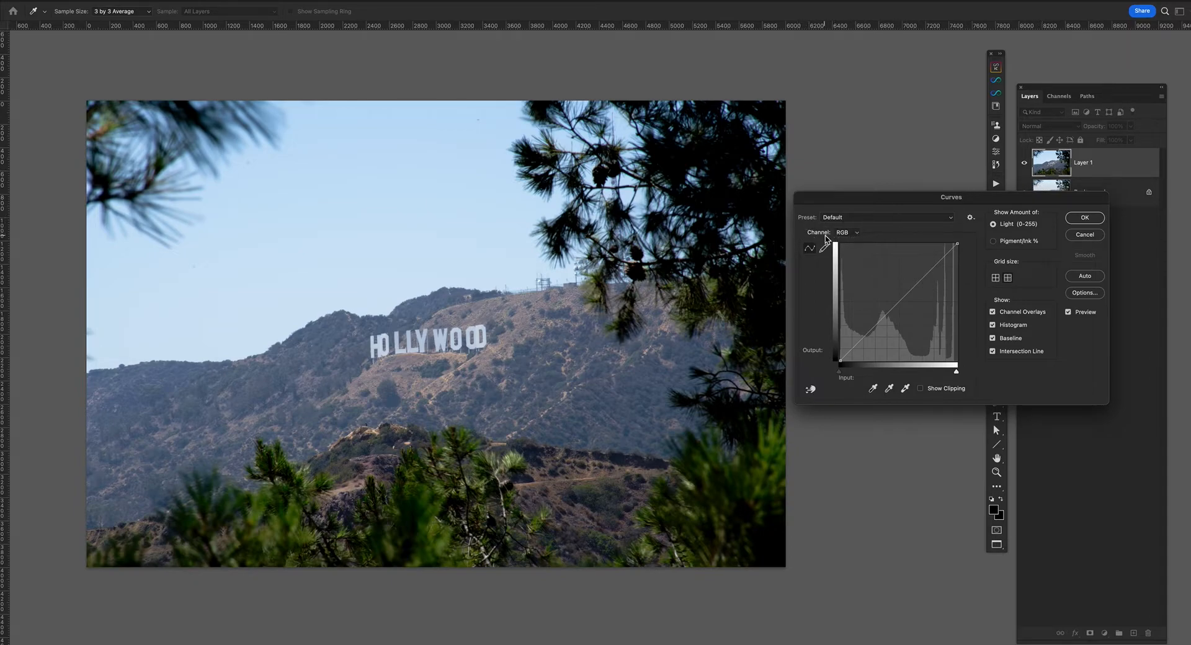
pyautogui.click(857, 235)
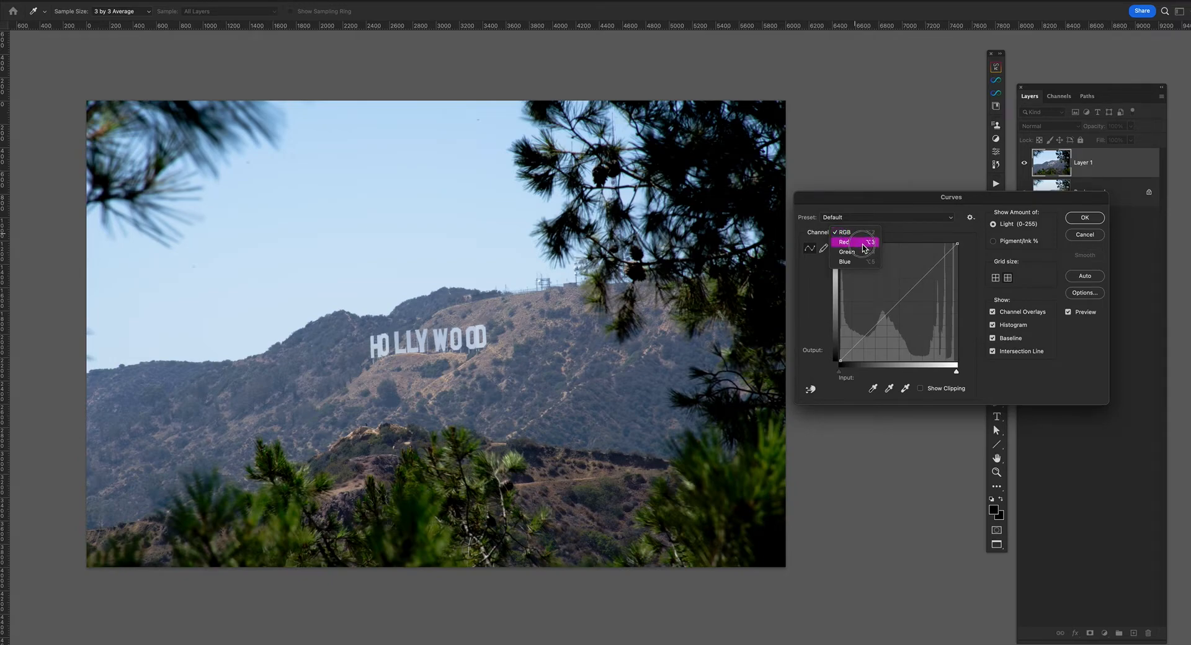
pyautogui.click(862, 246)
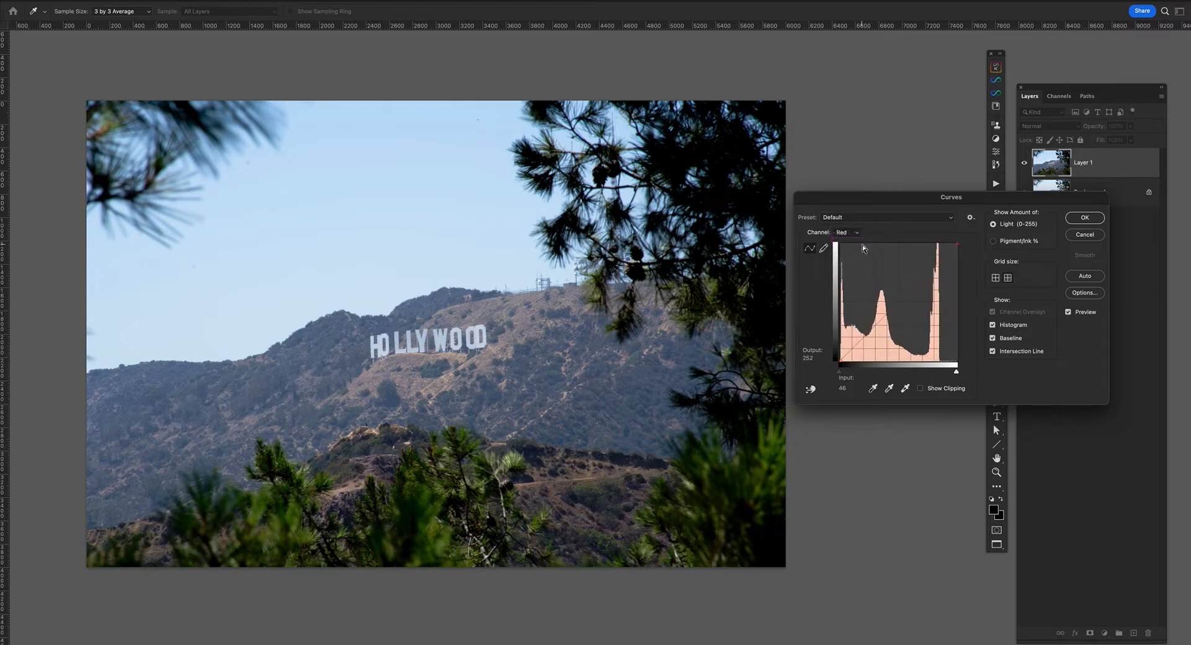
pyautogui.click(899, 304)
pyautogui.moveTo(899, 304)
pyautogui.mouseDown()
pyautogui.moveTo(904, 315)
pyautogui.moveTo(902, 290)
pyautogui.moveTo(905, 305)
pyautogui.mouseUp()
pyautogui.moveTo(905, 305); pyautogui.dragTo(904, 303)
# Lower the Green channel midpoint to input 142, output 114, and raise it to input 140, output 146
pyautogui.click(858, 233)
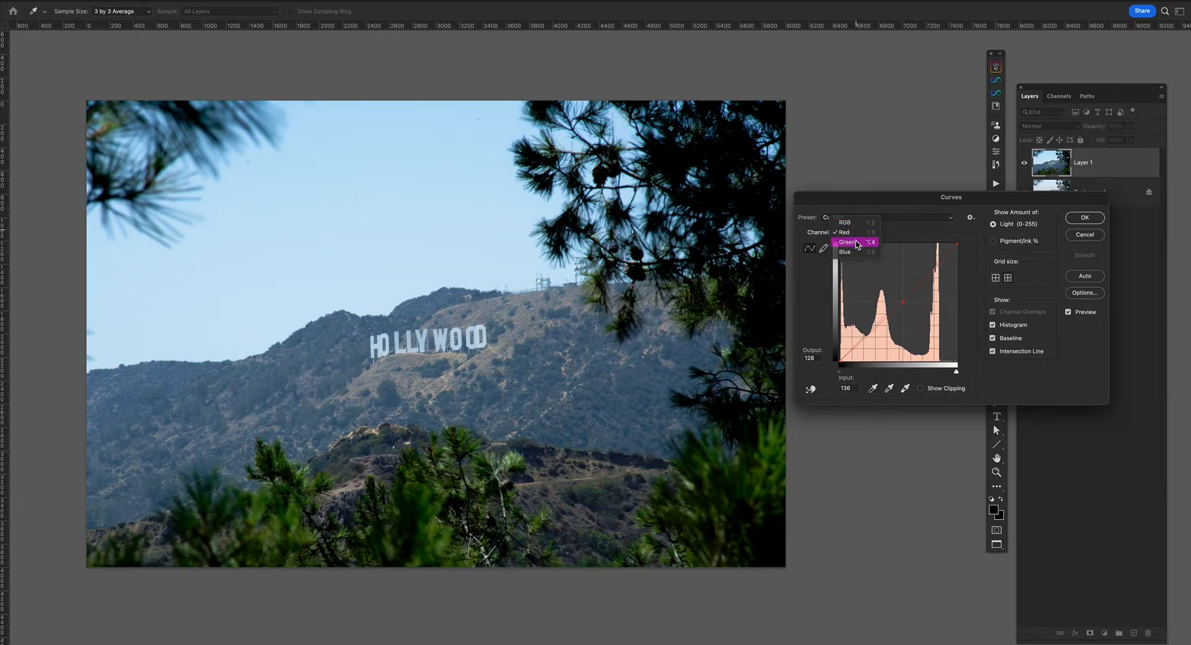
pyautogui.click(857, 244)
pyautogui.moveTo(902, 300); pyautogui.dragTo(906, 305)
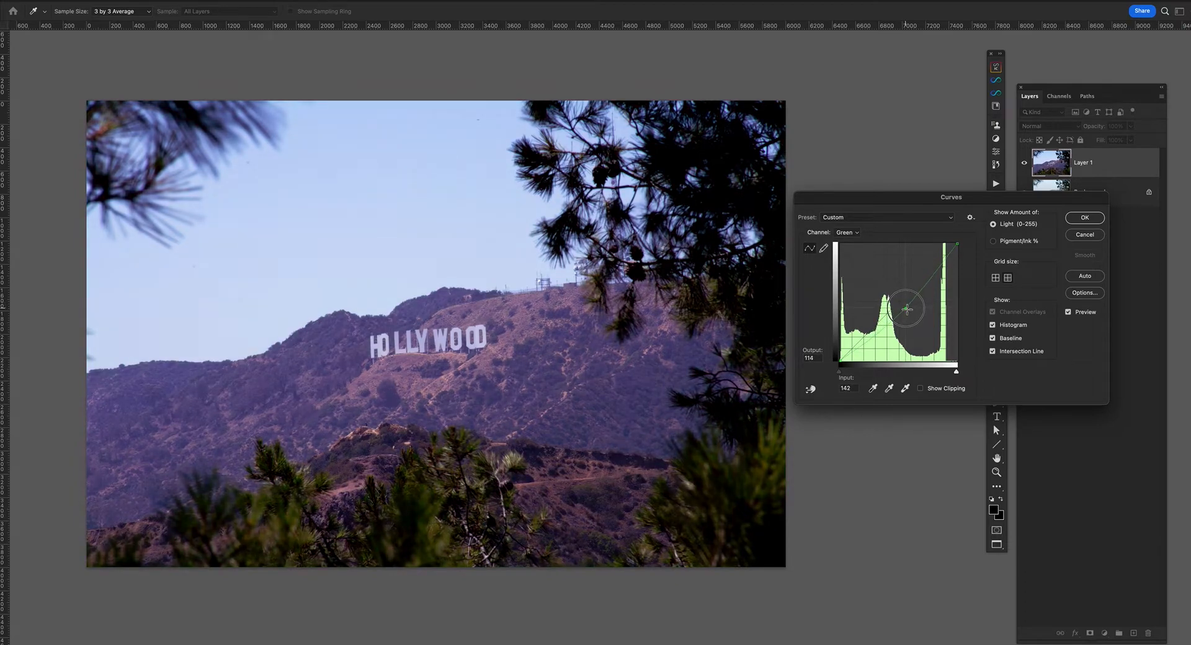
pyautogui.moveTo(908, 310); pyautogui.dragTo(904, 294)
# Lower the Blue channel midpoint to input 147, output 110, and raise it to input 137, output 152
pyautogui.click(847, 232)
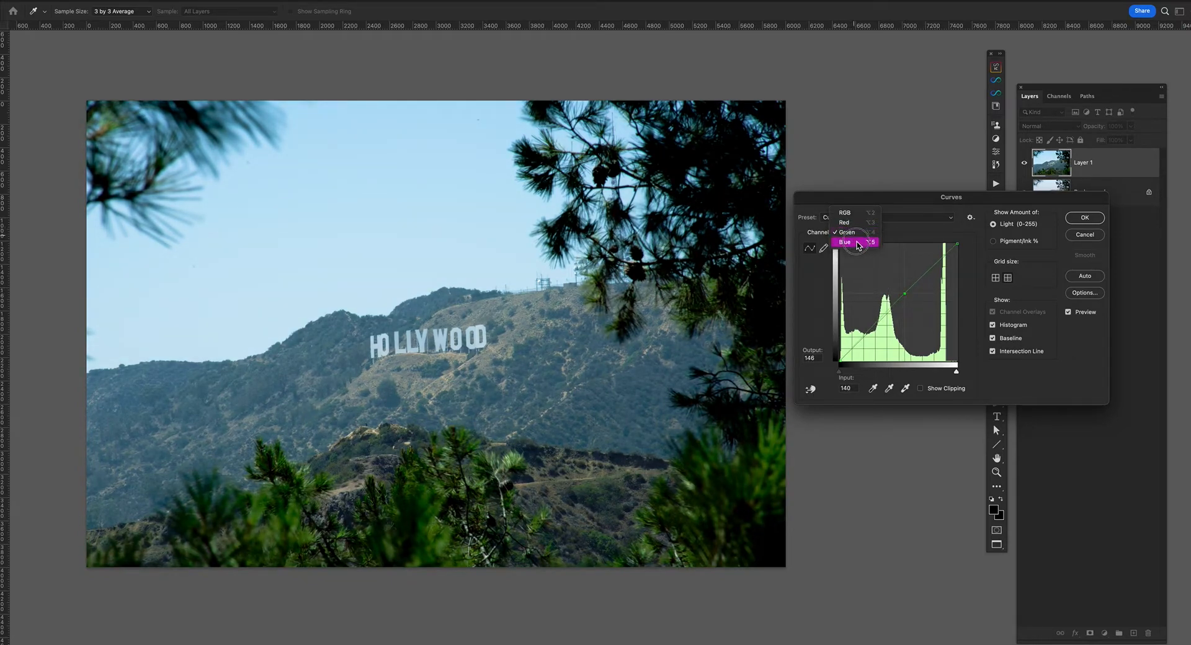
pyautogui.click(857, 243)
pyautogui.moveTo(903, 304); pyautogui.dragTo(909, 311)
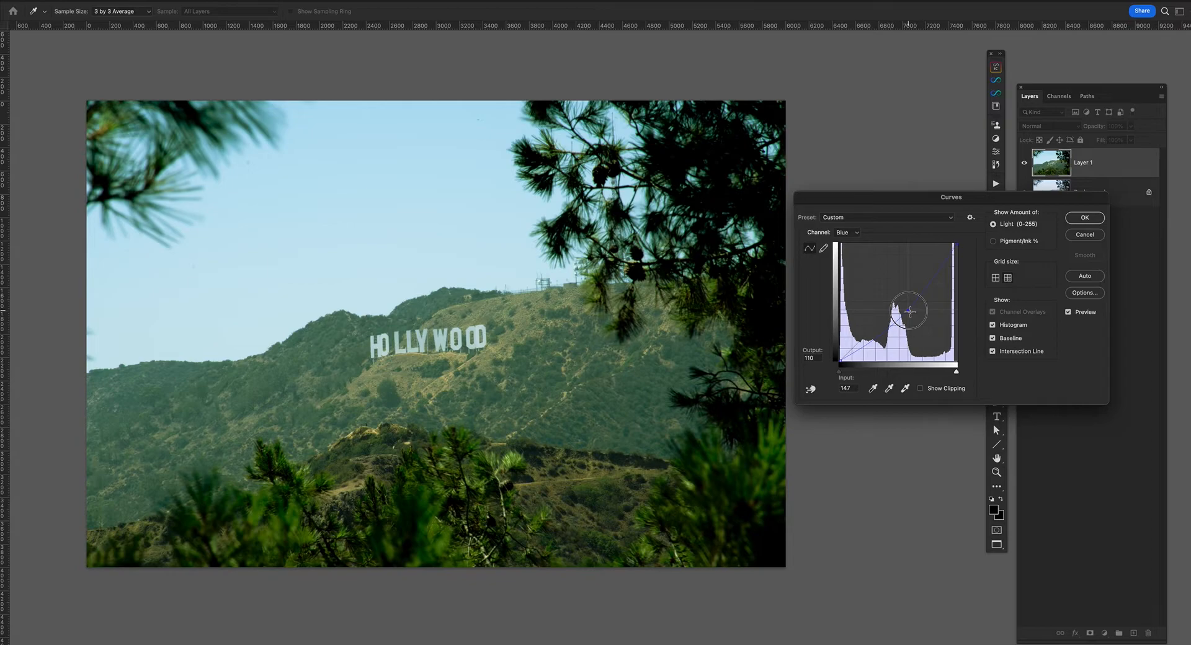
pyautogui.moveTo(909, 311); pyautogui.dragTo(904, 290)
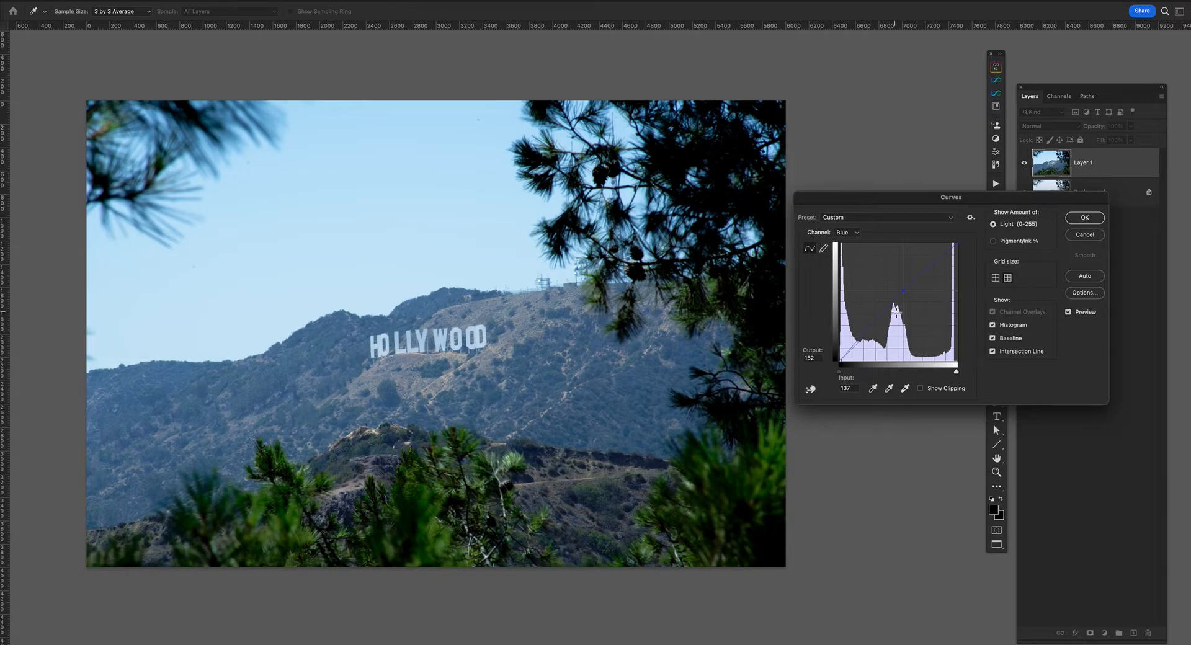
# Reset all channel curves to their defaults and close the Curves adjustment
pyautogui.press('alt')
pyautogui.keyDown('alt'); pyautogui.click(1086, 235); pyautogui.keyUp('alt')
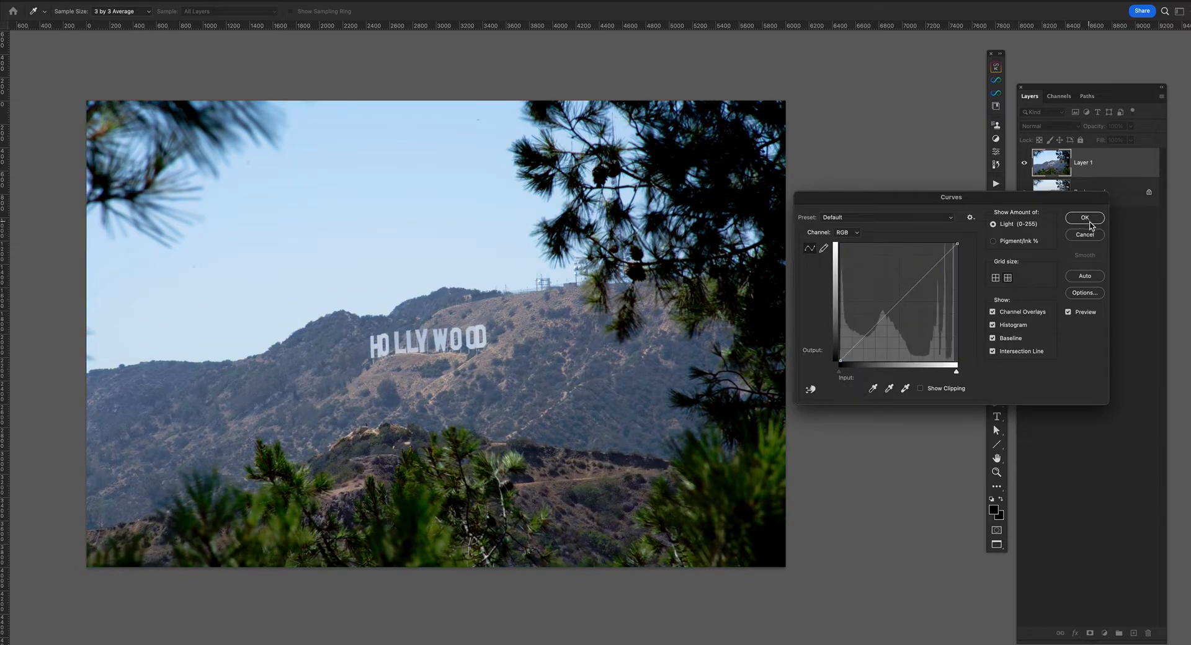
pyautogui.click(1086, 219)
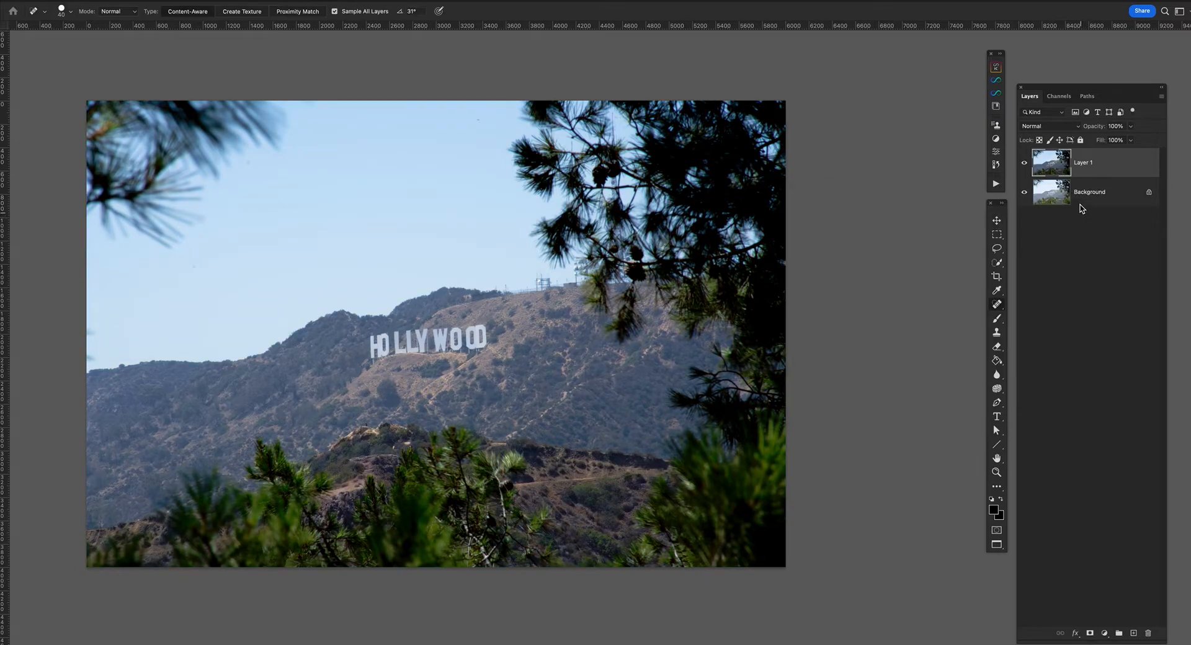
# Hide Layer 1, duplicate the Background layer and rename the copy "Layer 2 - Levels"
pyautogui.click(1024, 162)
pyautogui.click(1098, 194)
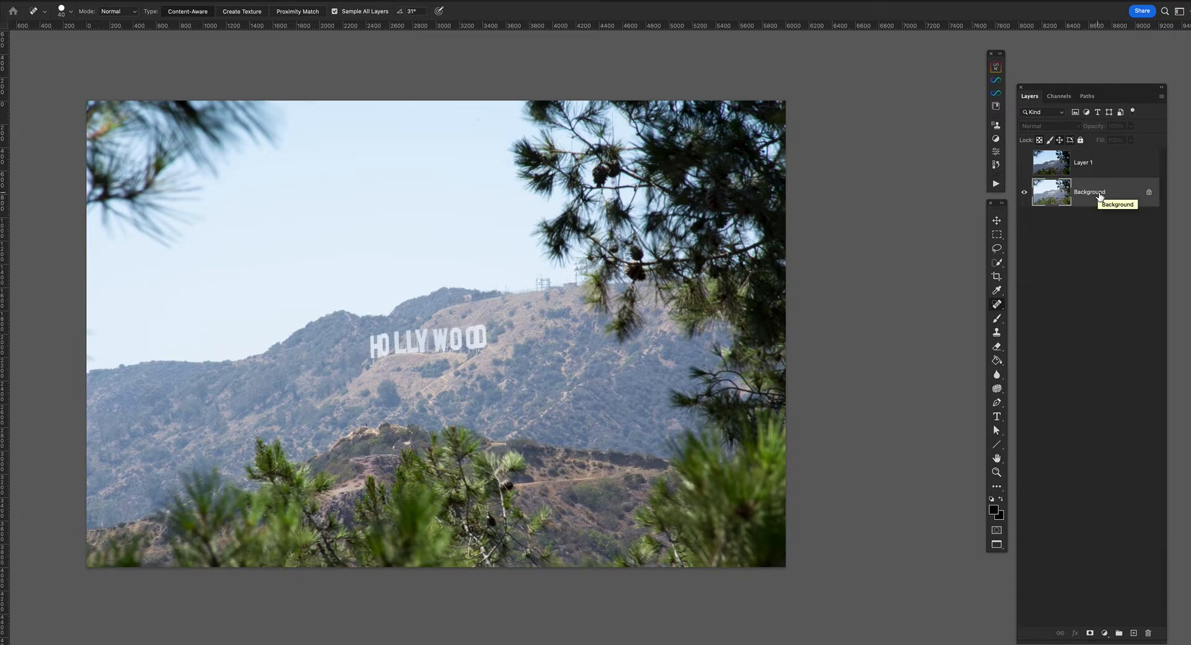
pyautogui.hotkey('ctrl', 'j')
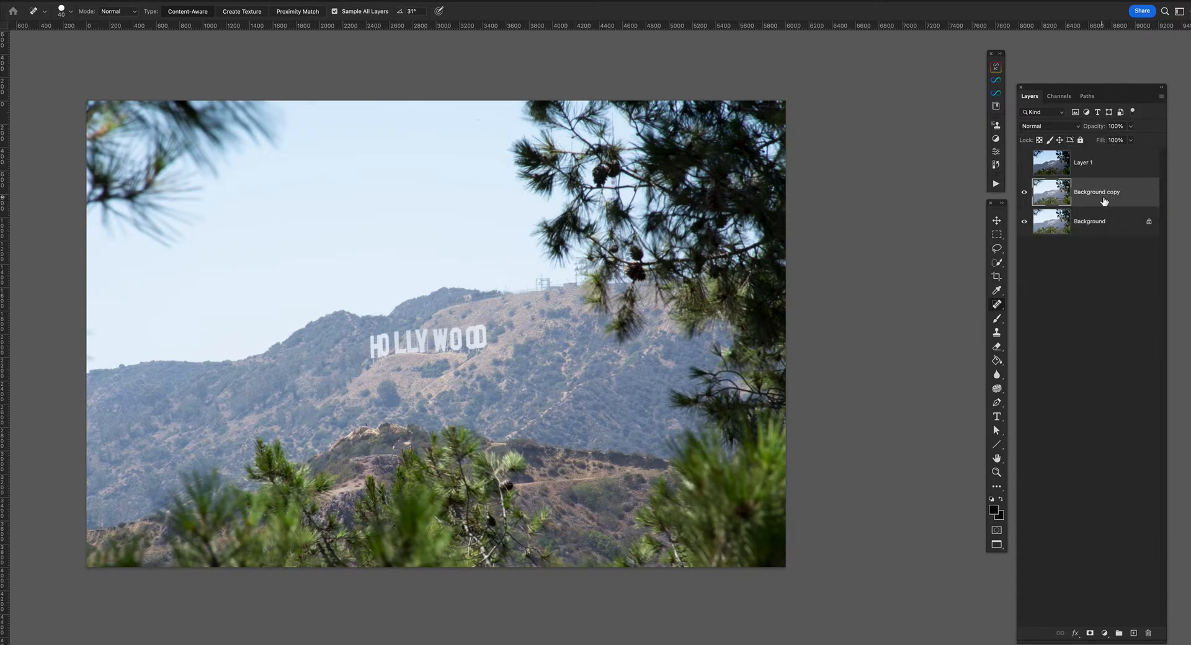
pyautogui.doubleClick(1104, 194)
pyautogui.write('Layer 2 - Levels')
pyautogui.press('Return')
# Rename Layer 1 as "Curves"
pyautogui.doubleClick(1082, 163)
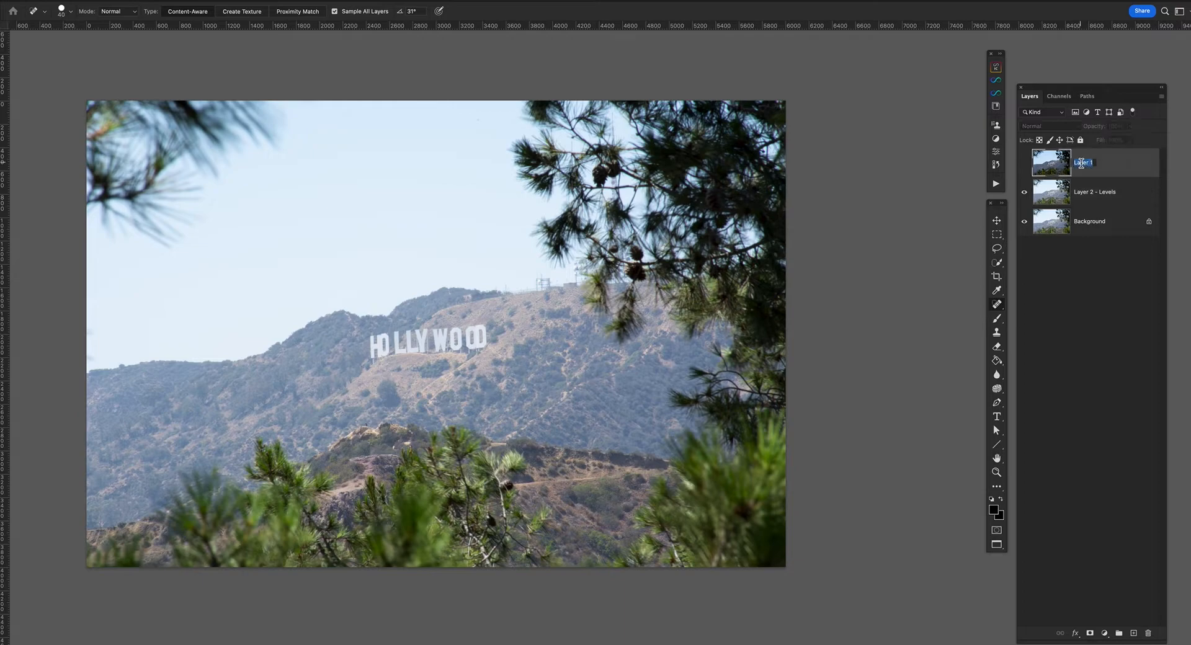
pyautogui.write('Curves')
pyautogui.press('Return')
# Select the "Layer 2 - Levels" layer and open the Levels adjustment for it
pyautogui.click(1077, 194)
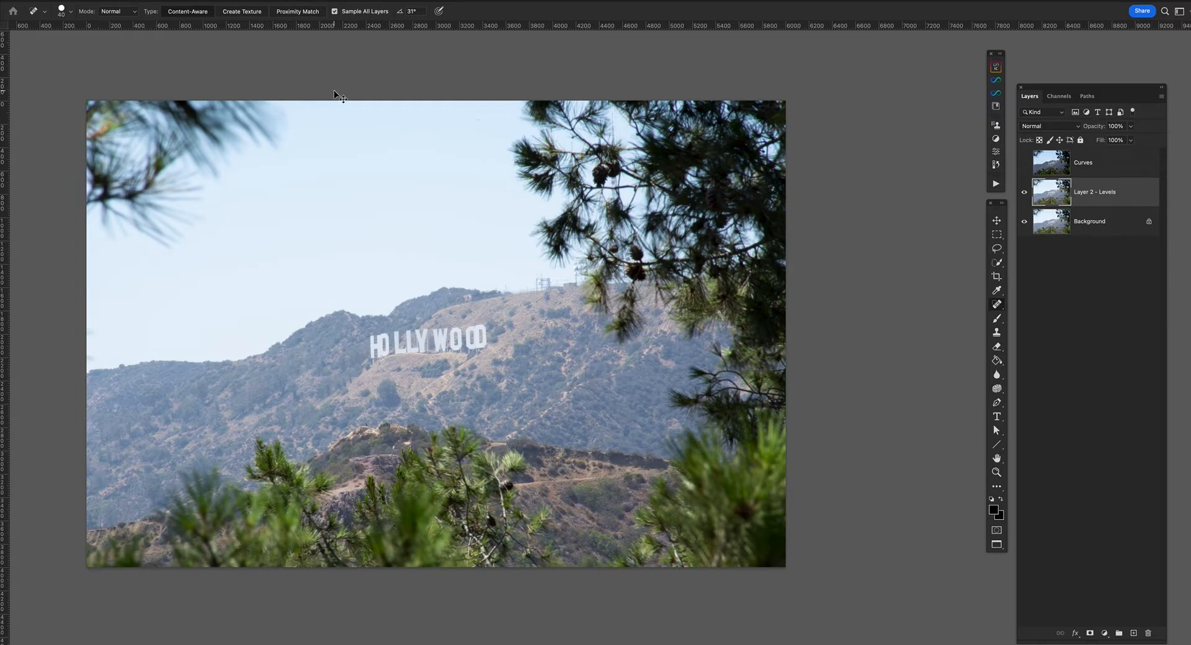
pyautogui.hotkey('ctrl', 'l')
pyautogui.moveTo(871, 232)
pyautogui.mouseDown()
pyautogui.moveTo(901, 233)
pyautogui.moveTo(868, 244)
pyautogui.moveTo(881, 242)
pyautogui.mouseUp()
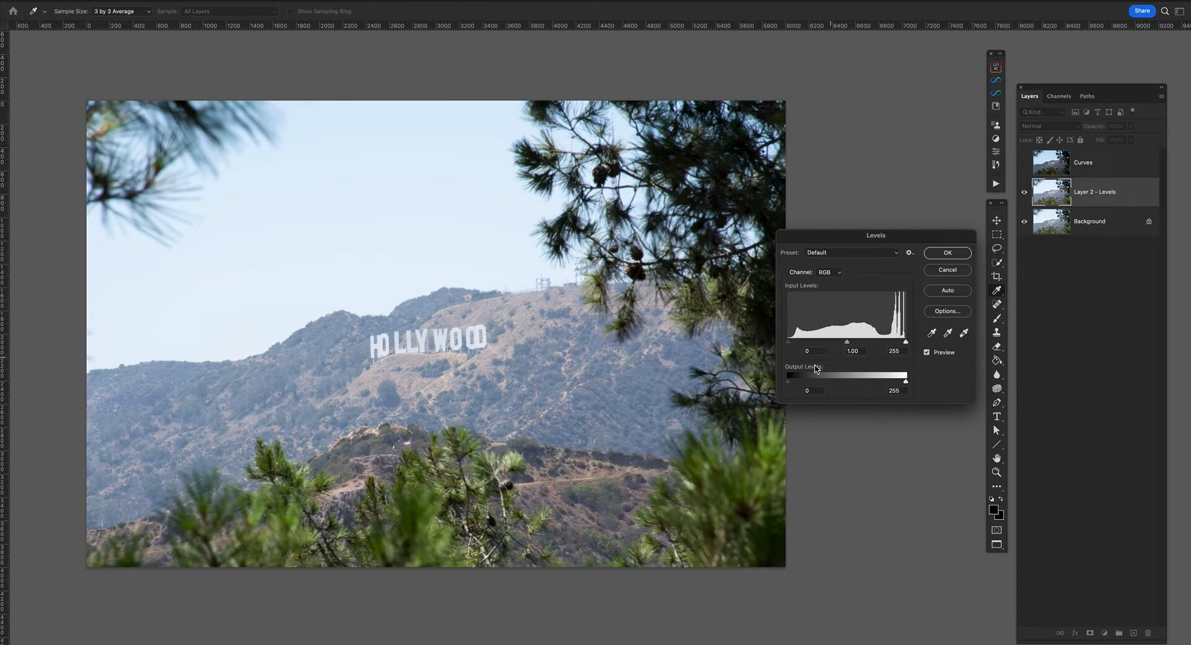
# Set the midtone input level to 0.91 and raise the output black level to 13
pyautogui.moveTo(789, 343); pyautogui.dragTo(907, 342)
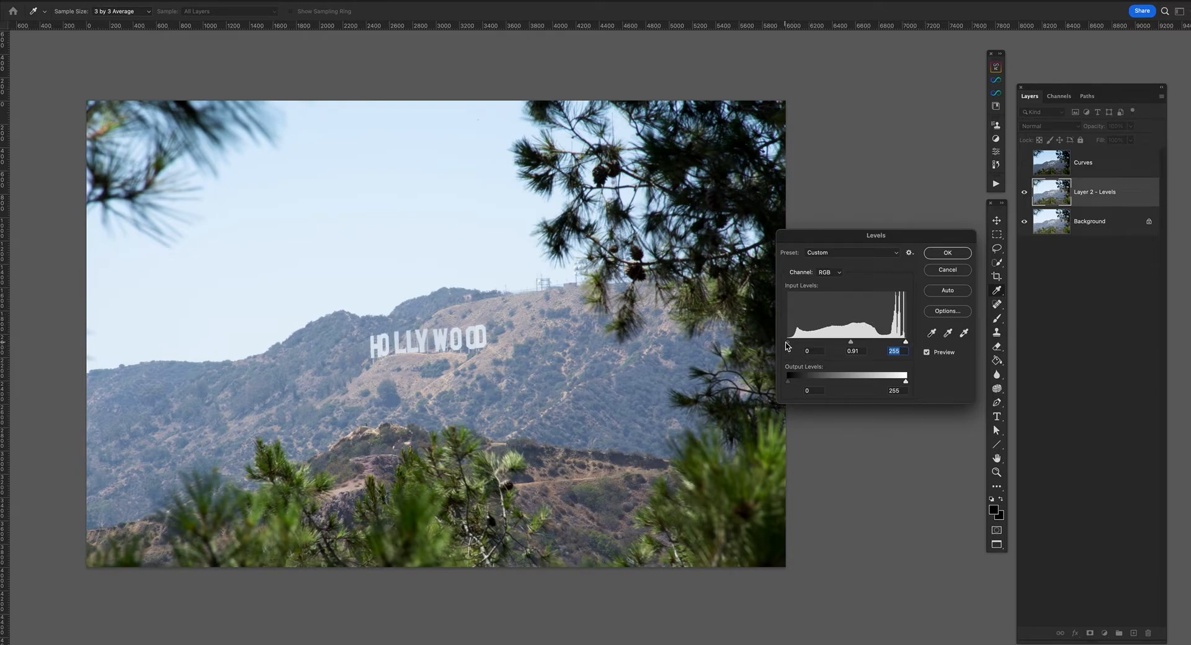
pyautogui.moveTo(788, 342); pyautogui.dragTo(787, 346)
pyautogui.moveTo(788, 387); pyautogui.dragTo(792, 387)
pyautogui.moveTo(806, 243); pyautogui.dragTo(842, 238)
pyautogui.moveTo(828, 377); pyautogui.dragTo(817, 379)
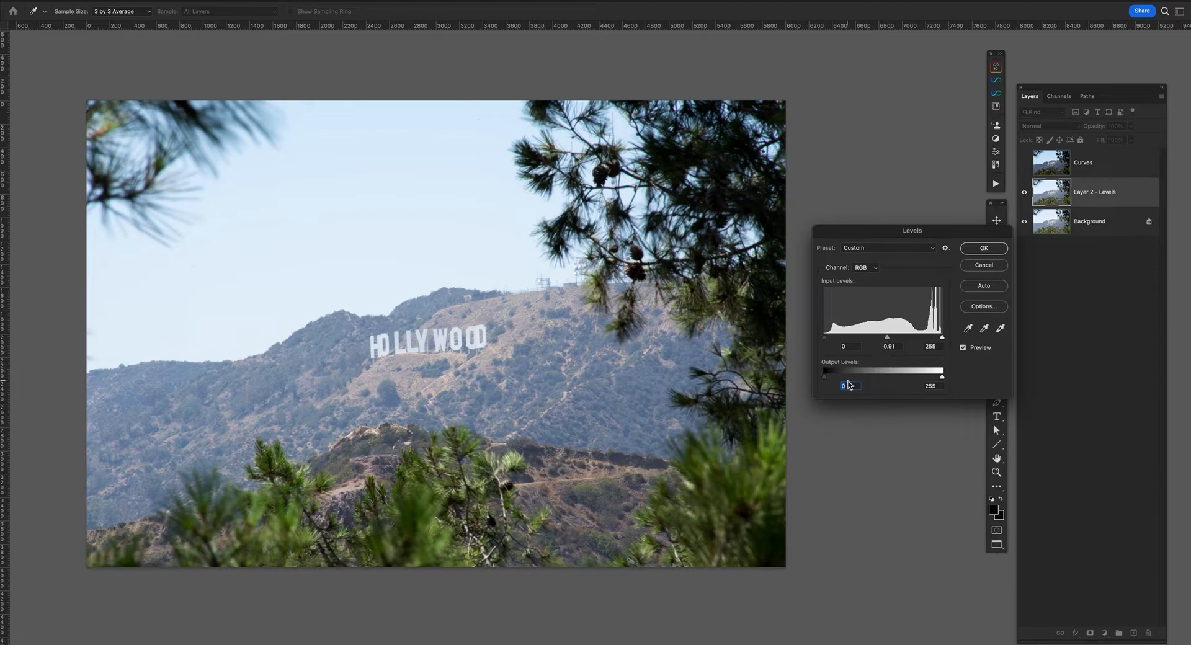
pyautogui.moveTo(827, 380); pyautogui.dragTo(835, 381)
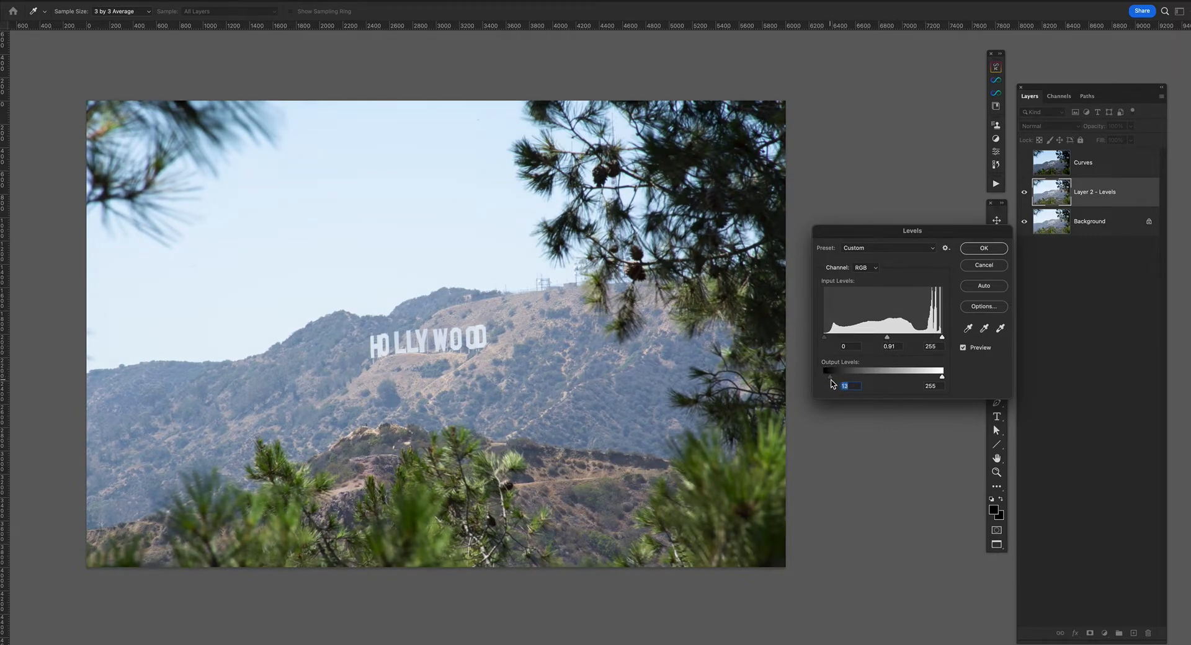
pyautogui.click(849, 387)
# Try the black and white input and white output level sliders, and reset Levels to its defaults
pyautogui.click(823, 340)
pyautogui.moveTo(942, 338)
pyautogui.mouseDown()
pyautogui.moveTo(931, 339)
pyautogui.moveTo(943, 337)
pyautogui.mouseUp()
pyautogui.moveTo(942, 377)
pyautogui.mouseDown()
pyautogui.moveTo(923, 378)
pyautogui.moveTo(942, 377)
pyautogui.mouseUp()
pyautogui.keyDown('alt'); pyautogui.click(988, 268); pyautogui.keyUp('alt')
# Try the Midtones Darker preset followed by the Increase Contrast 3 preset in Levels
pyautogui.click(909, 251)
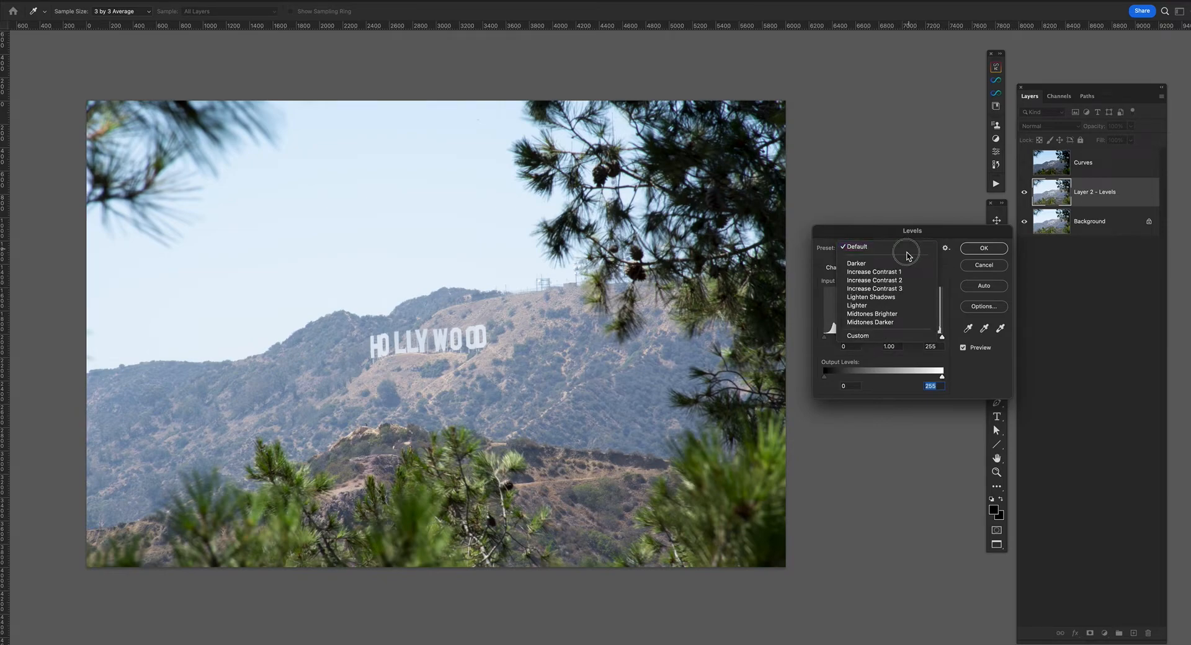
pyautogui.click(896, 324)
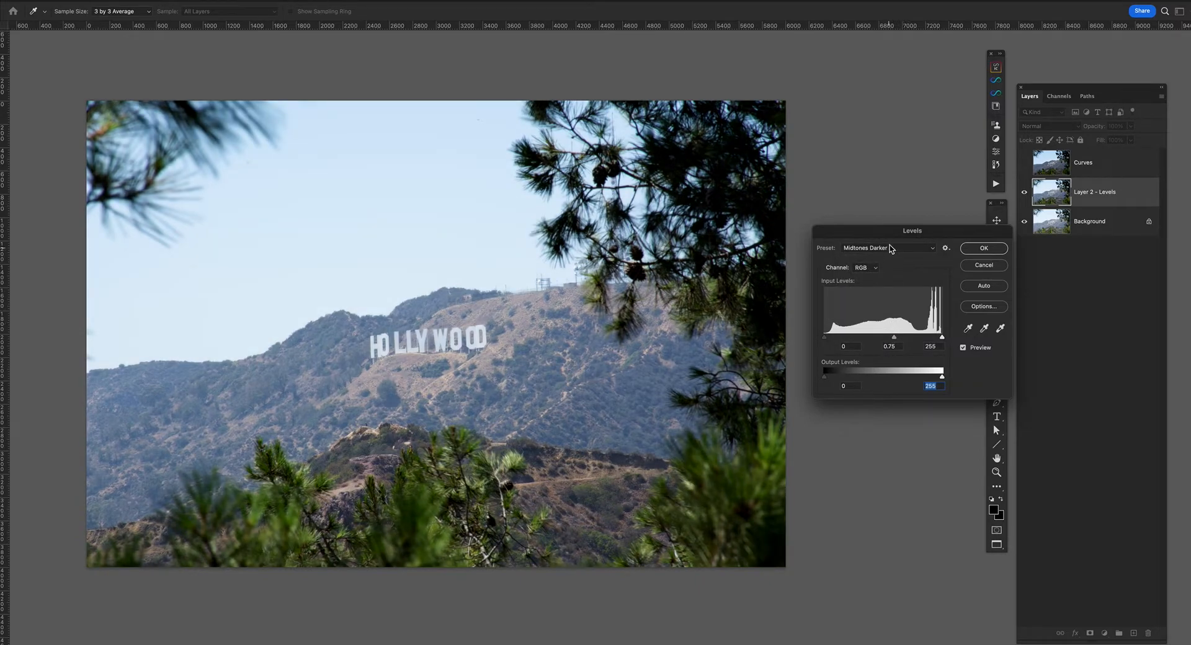
pyautogui.click(891, 247)
pyautogui.click(891, 213)
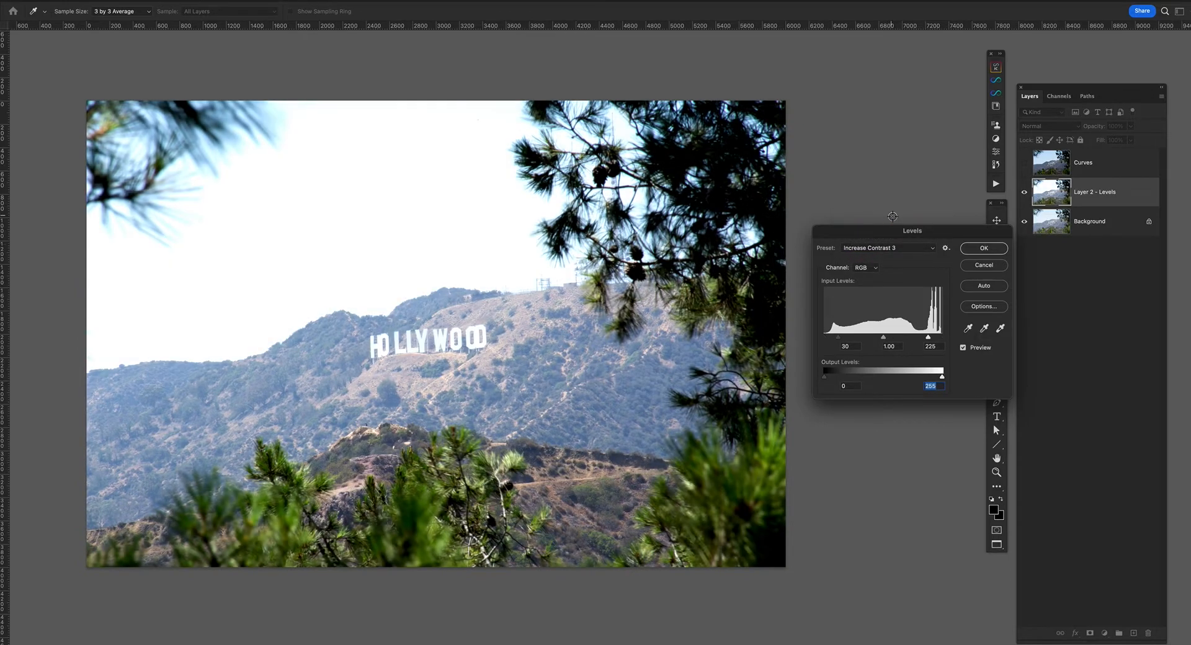
# Try the Increase Contrast 2 and Increase Contrast 1 presets, and switch Levels to the Midtones Darker preset
pyautogui.click(891, 247)
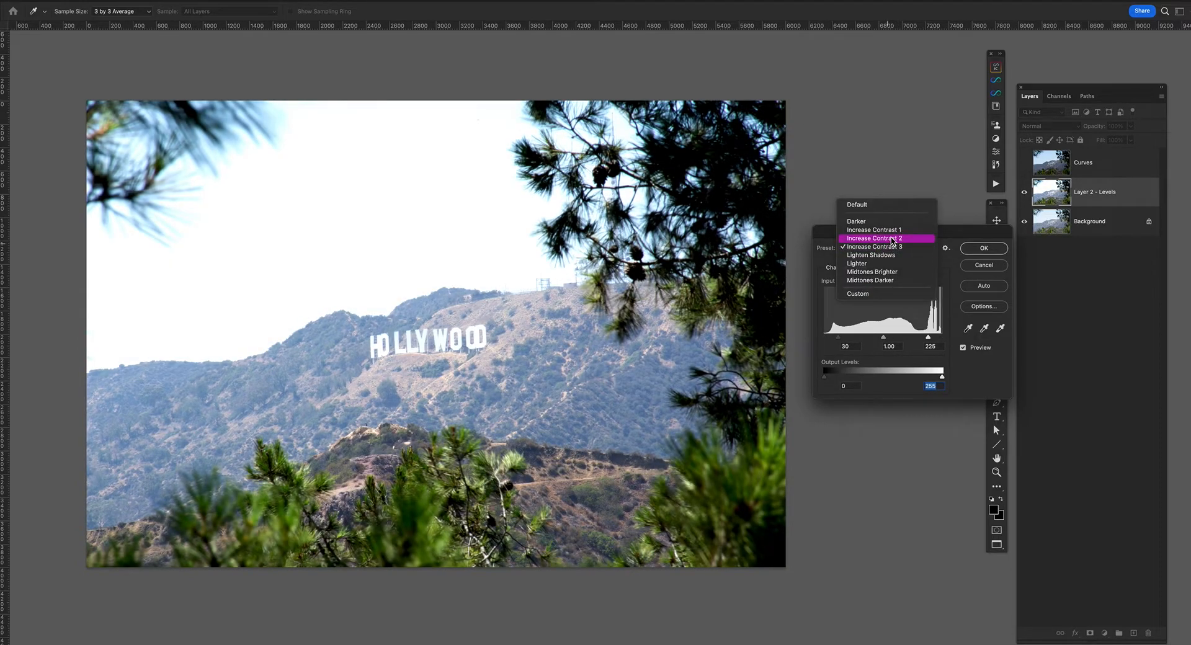
pyautogui.click(888, 240)
pyautogui.click(888, 246)
pyautogui.click(888, 237)
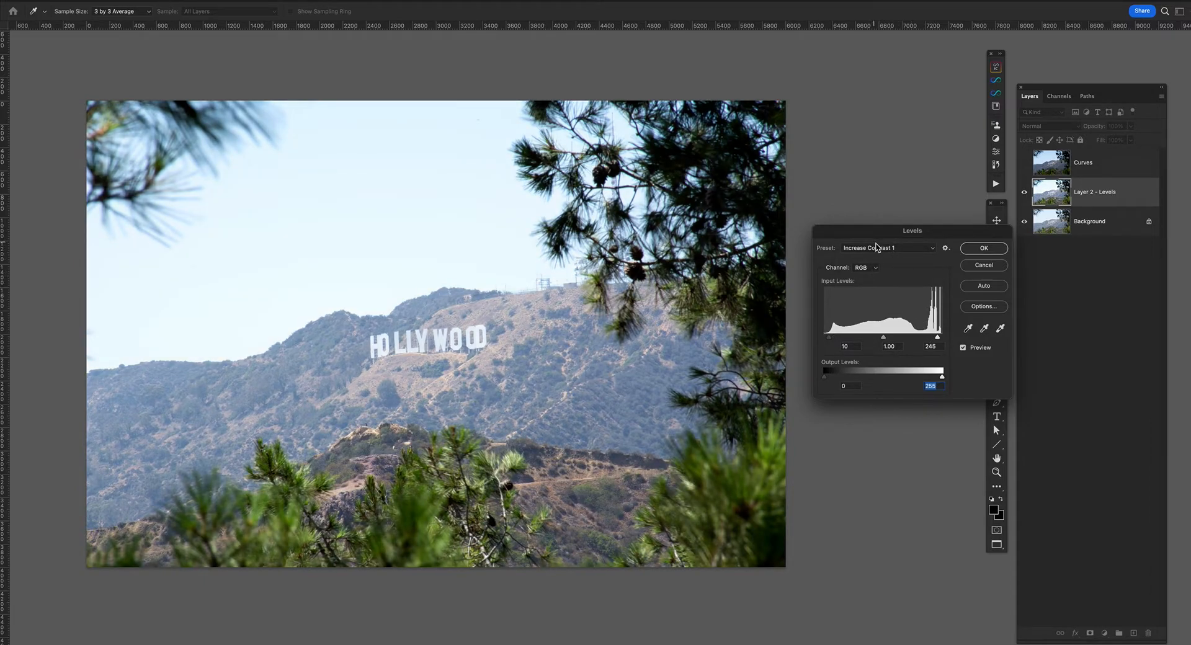
pyautogui.click(880, 247)
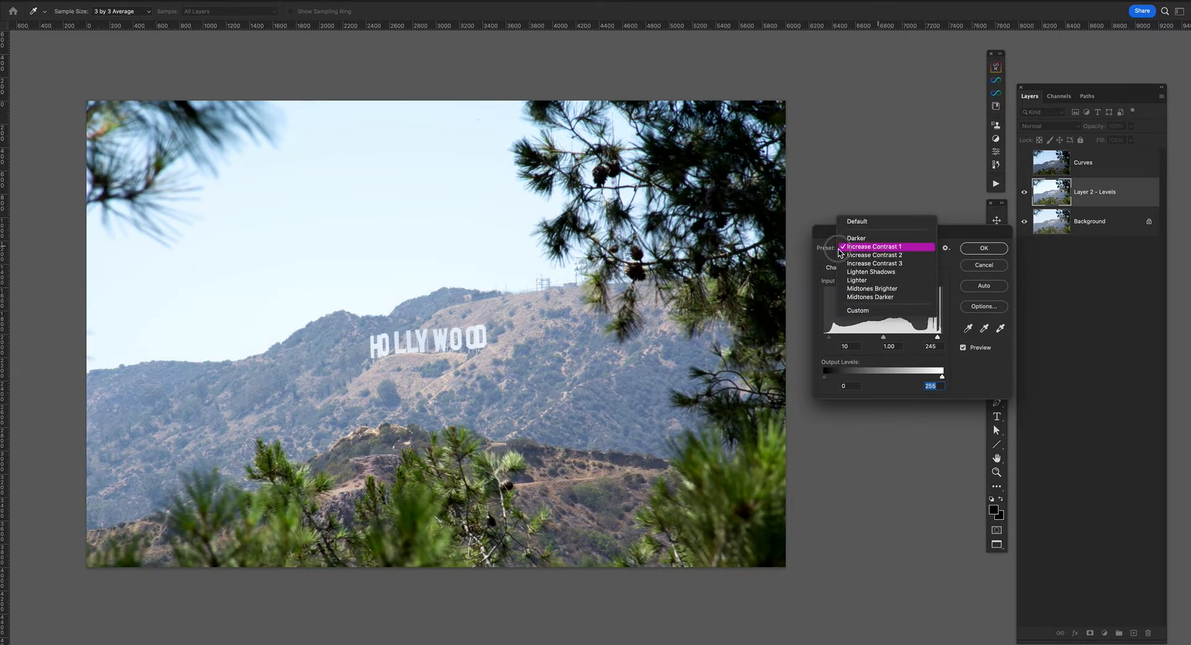
pyautogui.click(887, 297)
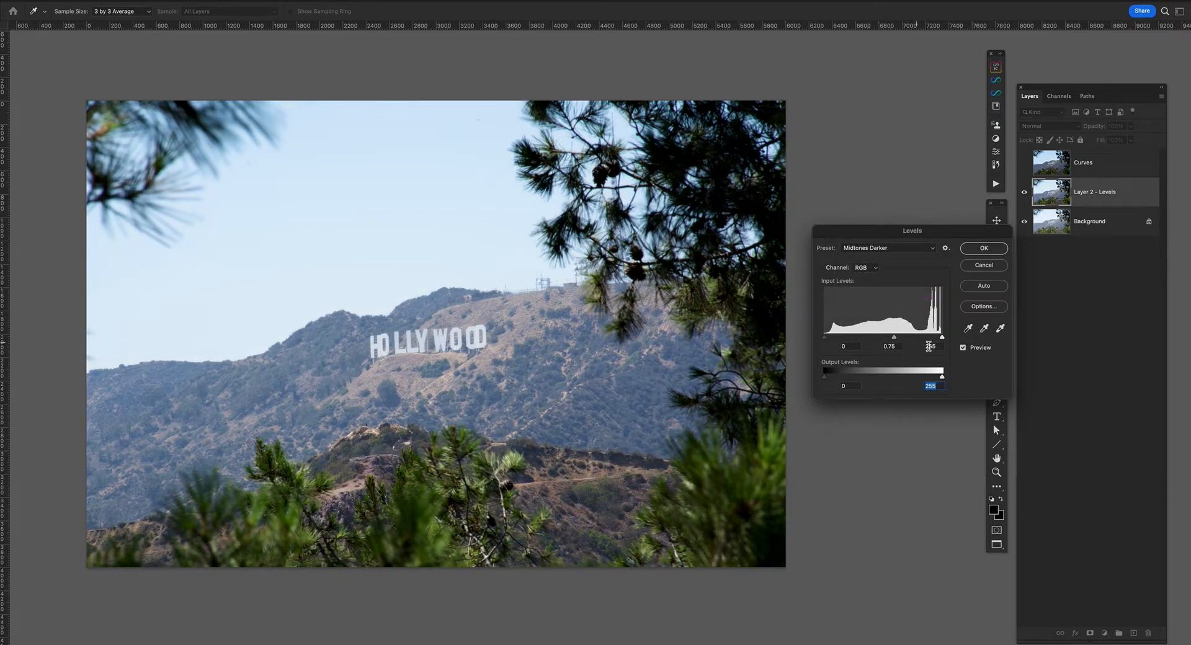
# Set the white input level to 247, the output black level to 18 and the midtone input level to 0.45
pyautogui.moveTo(942, 336); pyautogui.dragTo(941, 339)
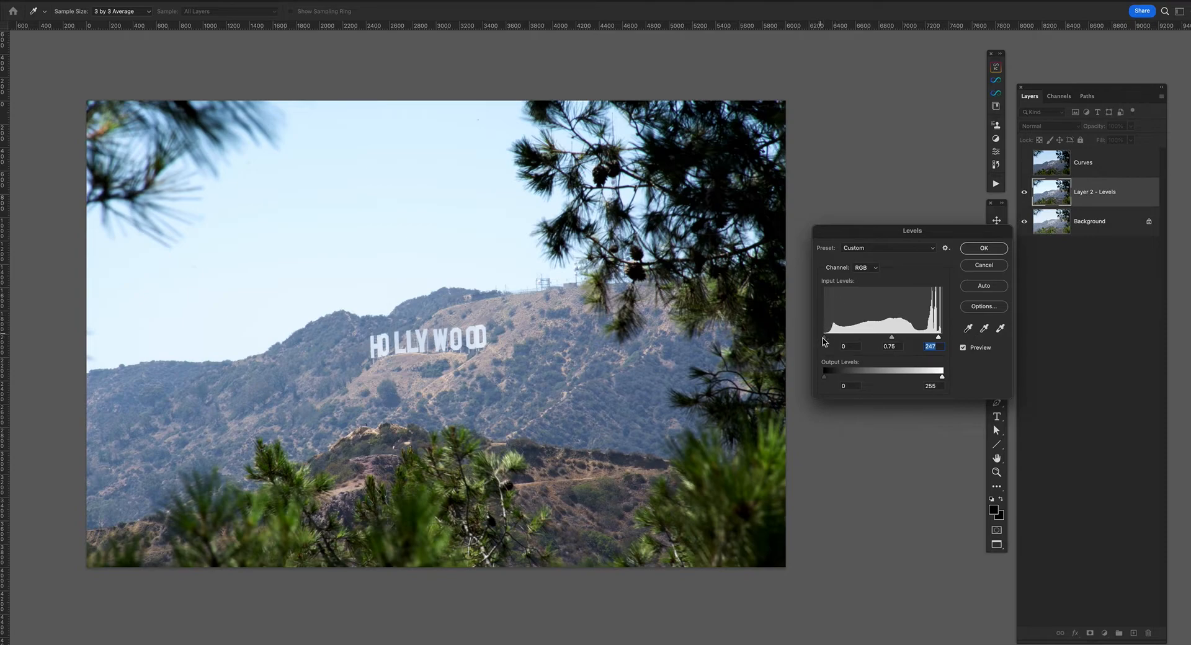
pyautogui.moveTo(824, 338); pyautogui.dragTo(834, 379)
pyautogui.moveTo(892, 339); pyautogui.dragTo(910, 341)
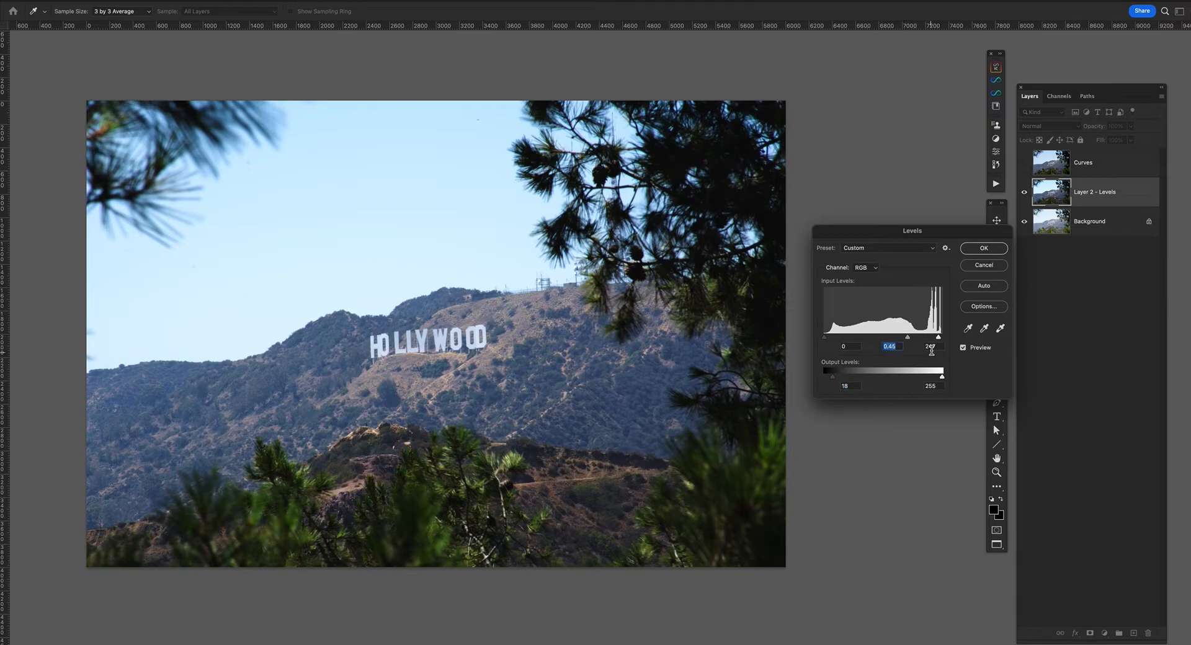
# Compare the photo with and without the Levels preview, and reset Levels to its defaults
pyautogui.click(963, 348)
pyautogui.click(964, 348)
pyautogui.click(963, 349)
pyautogui.click(964, 348)
pyautogui.keyDown('alt'); pyautogui.click(985, 270); pyautogui.keyUp('alt')
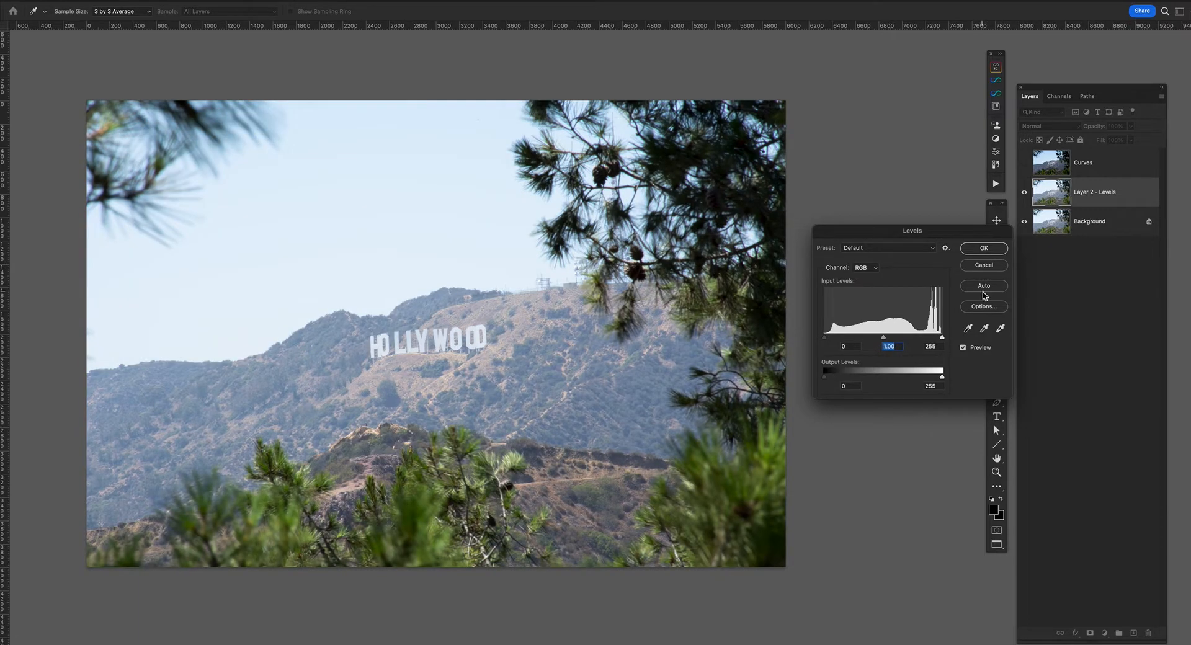
# Try the automatic Levels correction and the Midtones Darker preset, and restore the default Levels values
pyautogui.click(984, 286)
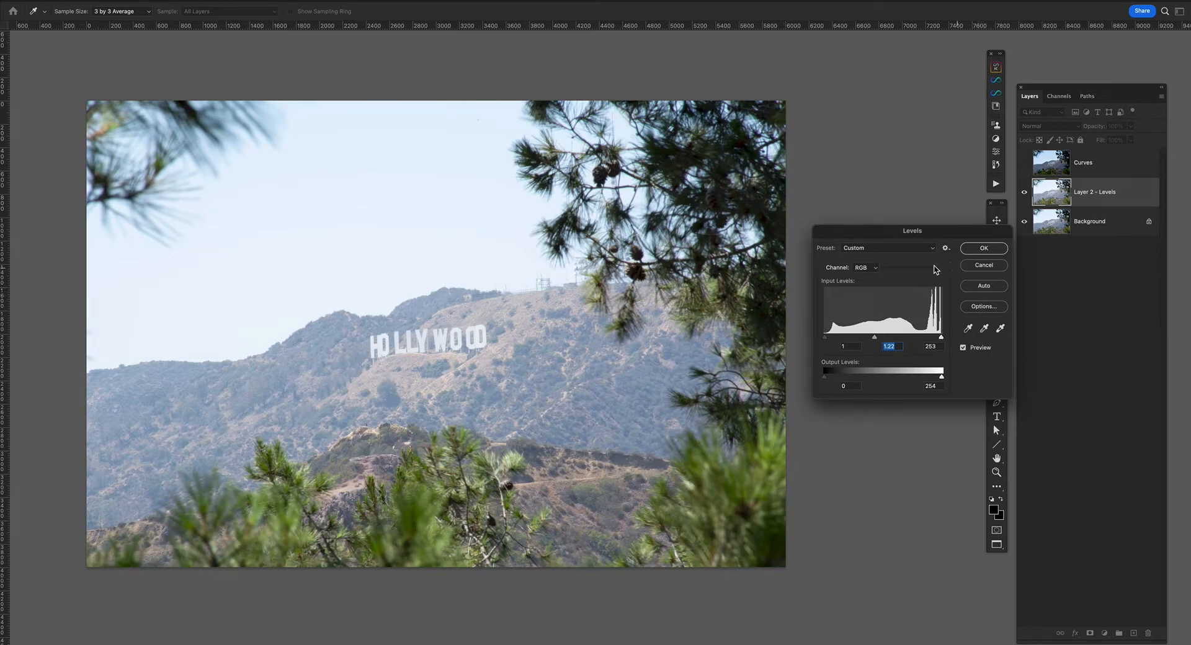
pyautogui.click(909, 248)
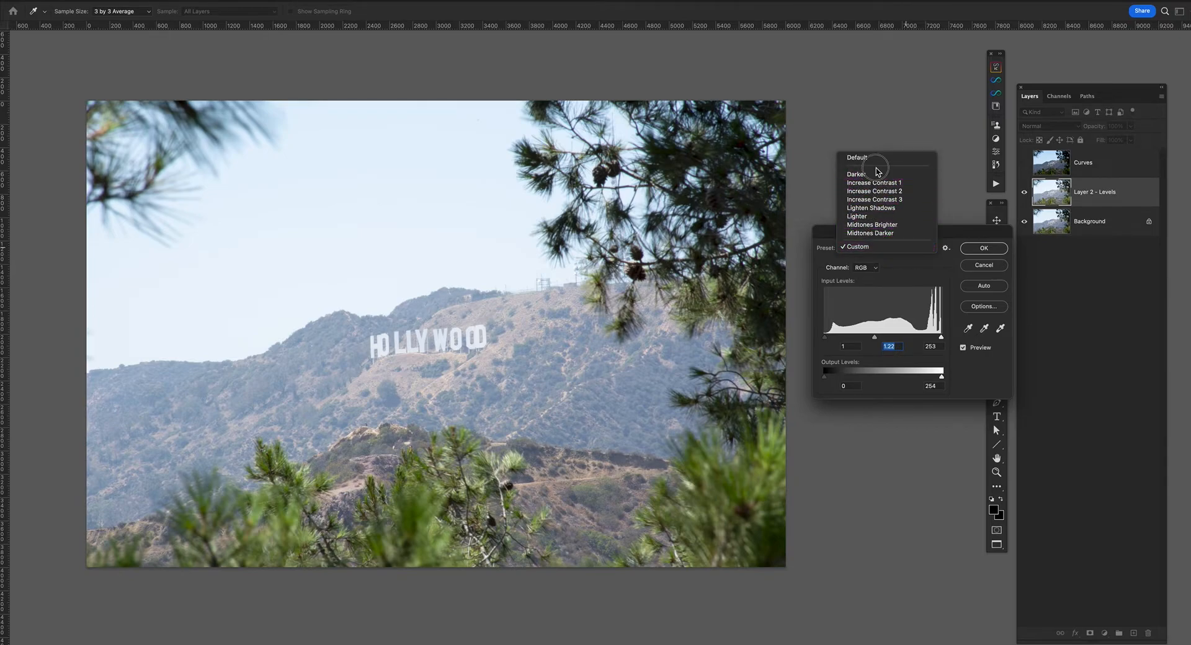
pyautogui.click(895, 233)
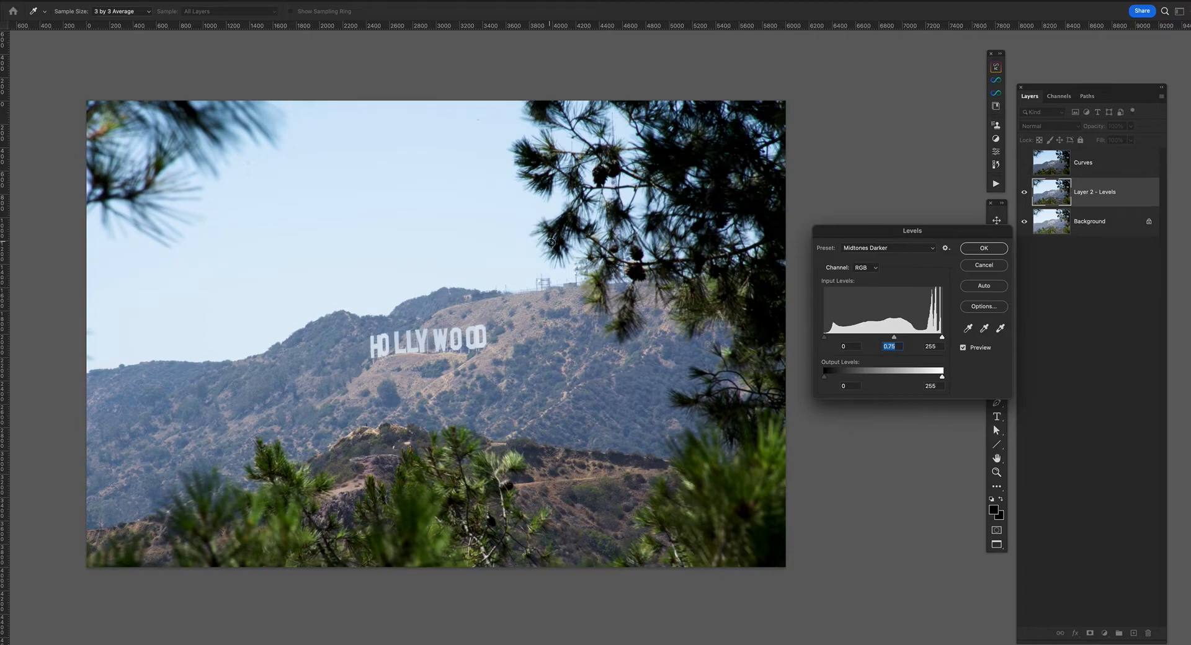
pyautogui.keyDown('alt'); pyautogui.click(980, 267); pyautogui.keyUp('alt')
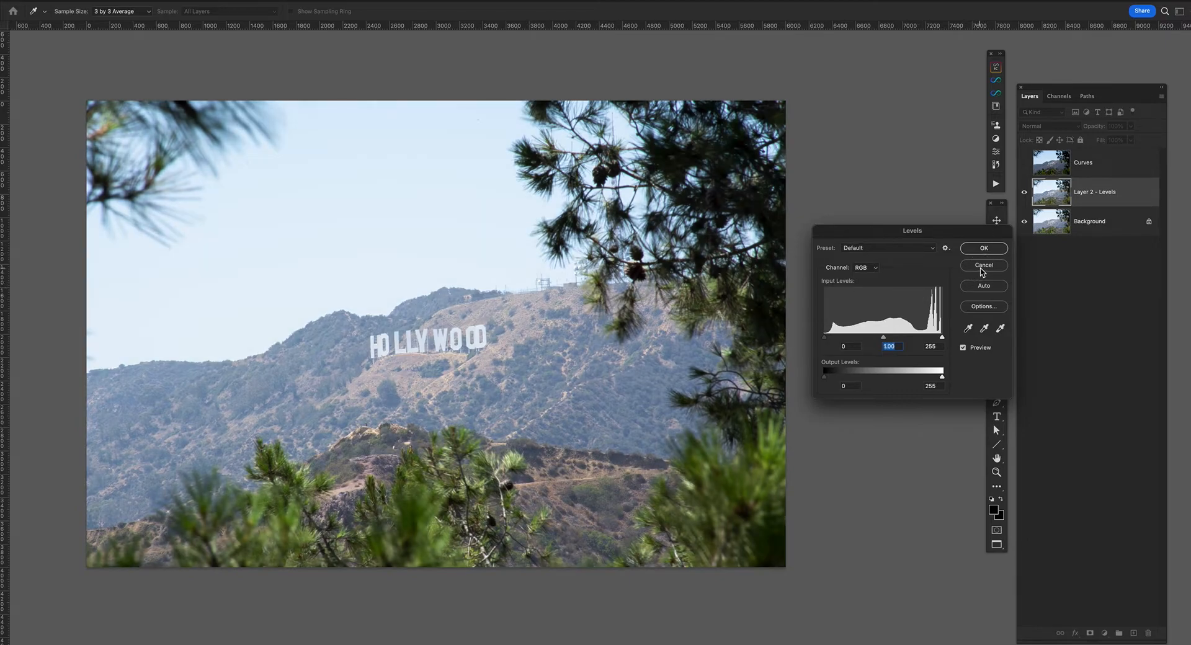
# Sample the sky as the white point and try darkening the Red channel's midtones, settling its midtone level at 0.97
pyautogui.click(999, 329)
pyautogui.click(460, 208)
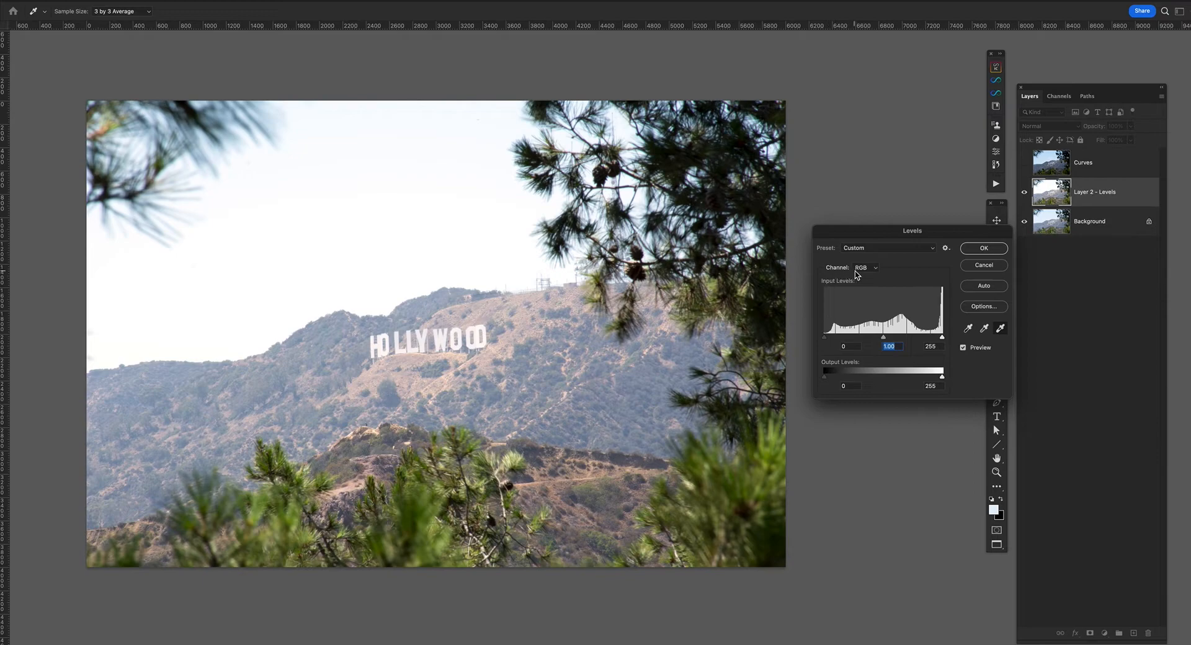
pyautogui.click(876, 268)
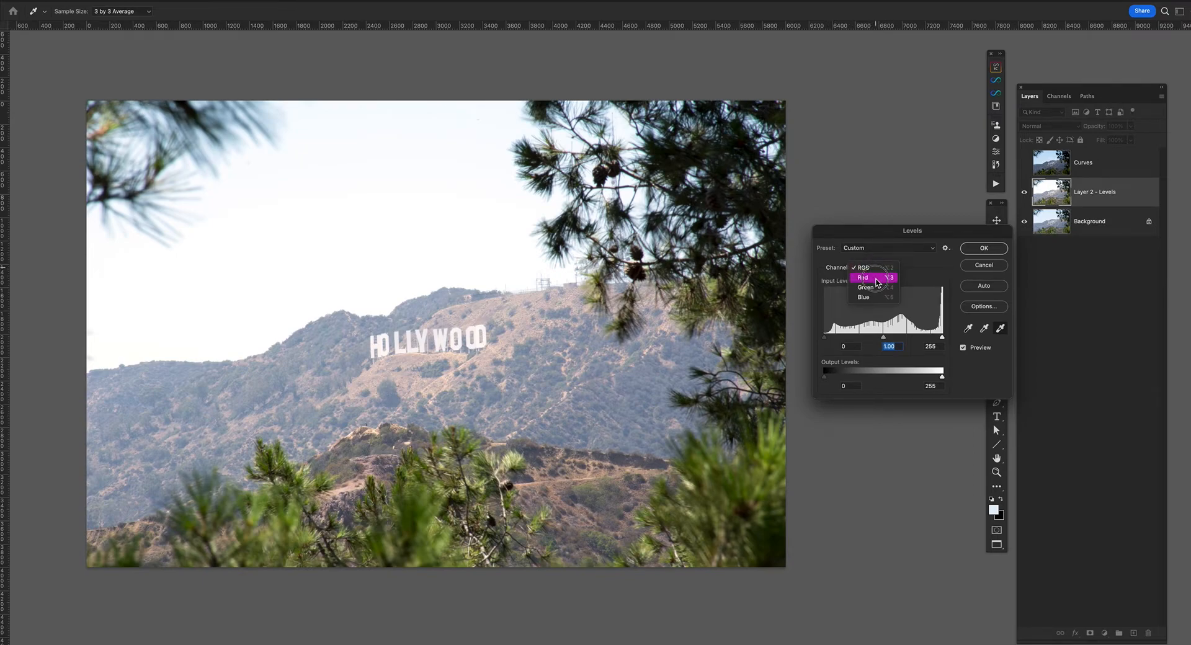
pyautogui.click(876, 279)
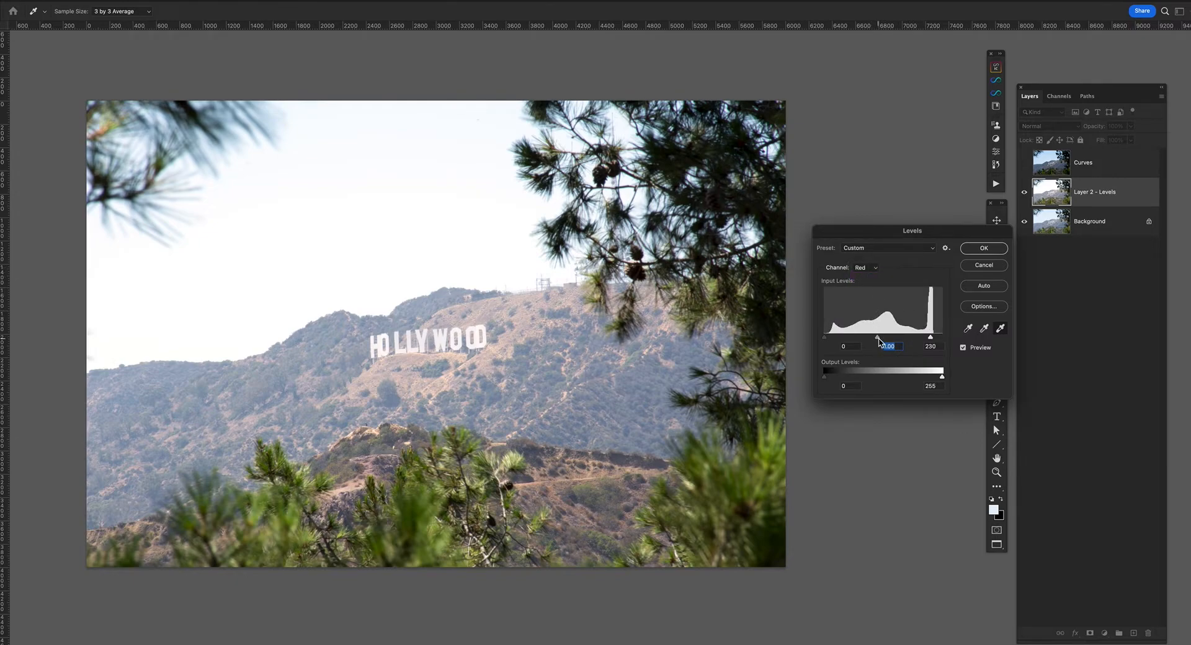
pyautogui.moveTo(878, 339); pyautogui.dragTo(891, 341)
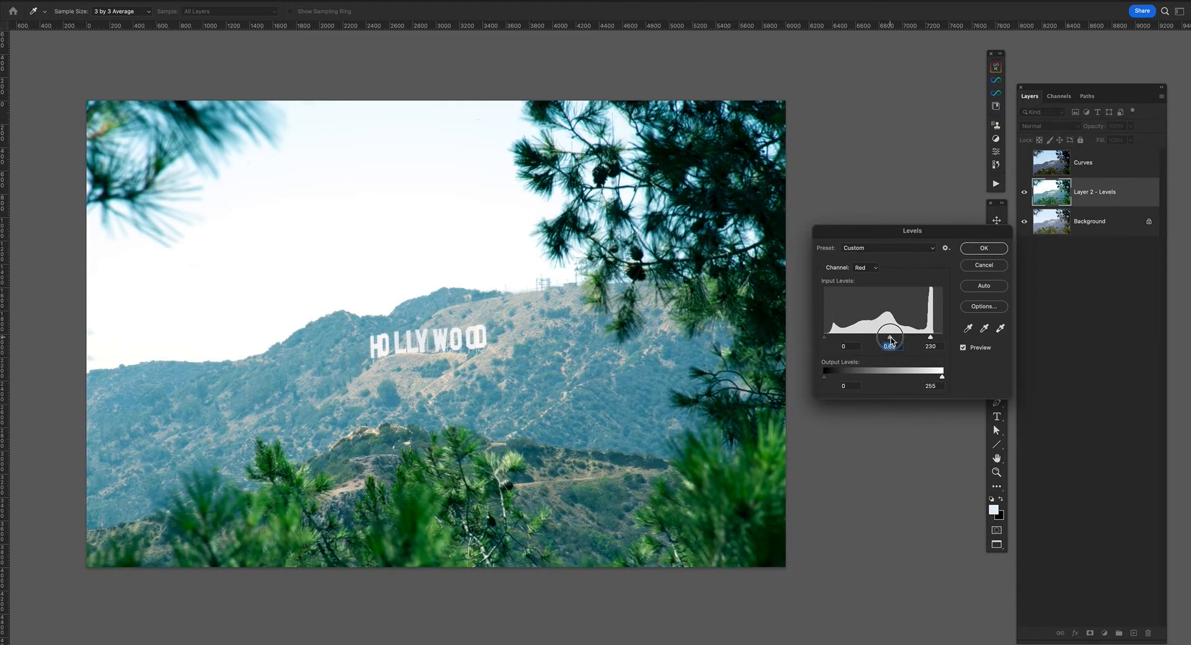
pyautogui.moveTo(890, 340); pyautogui.dragTo(880, 339)
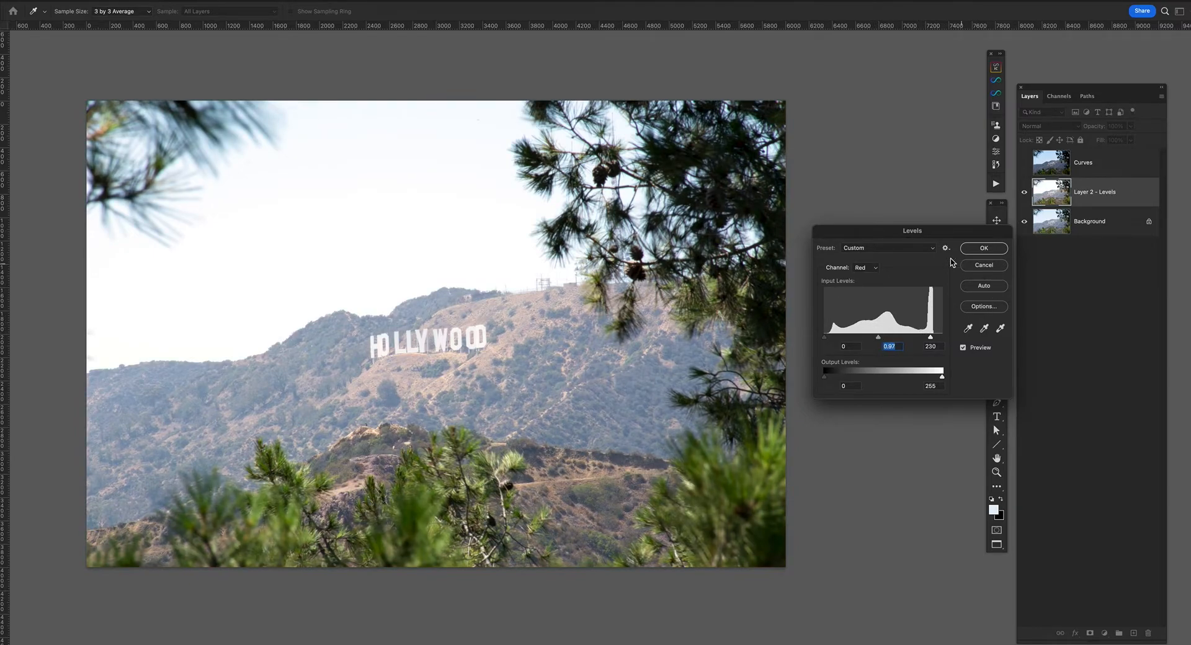
# Discard the white point and Red channel changes by resetting Levels to its defaults
pyautogui.moveTo(916, 231); pyautogui.dragTo(899, 235)
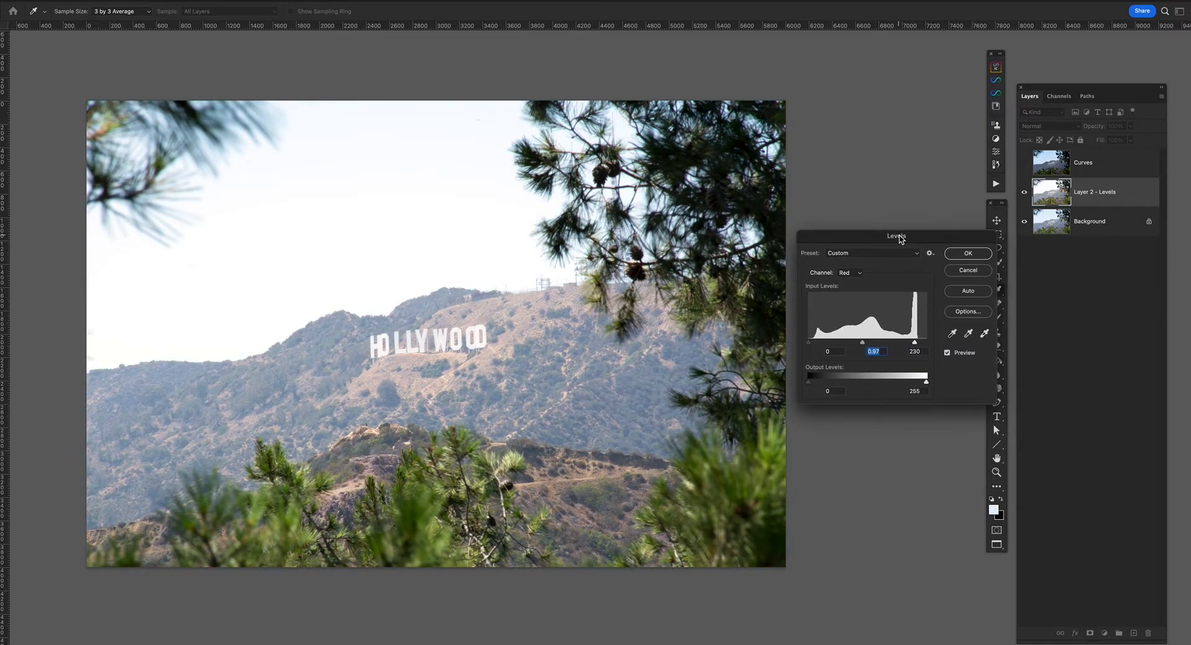
pyautogui.moveTo(925, 237); pyautogui.dragTo(929, 227)
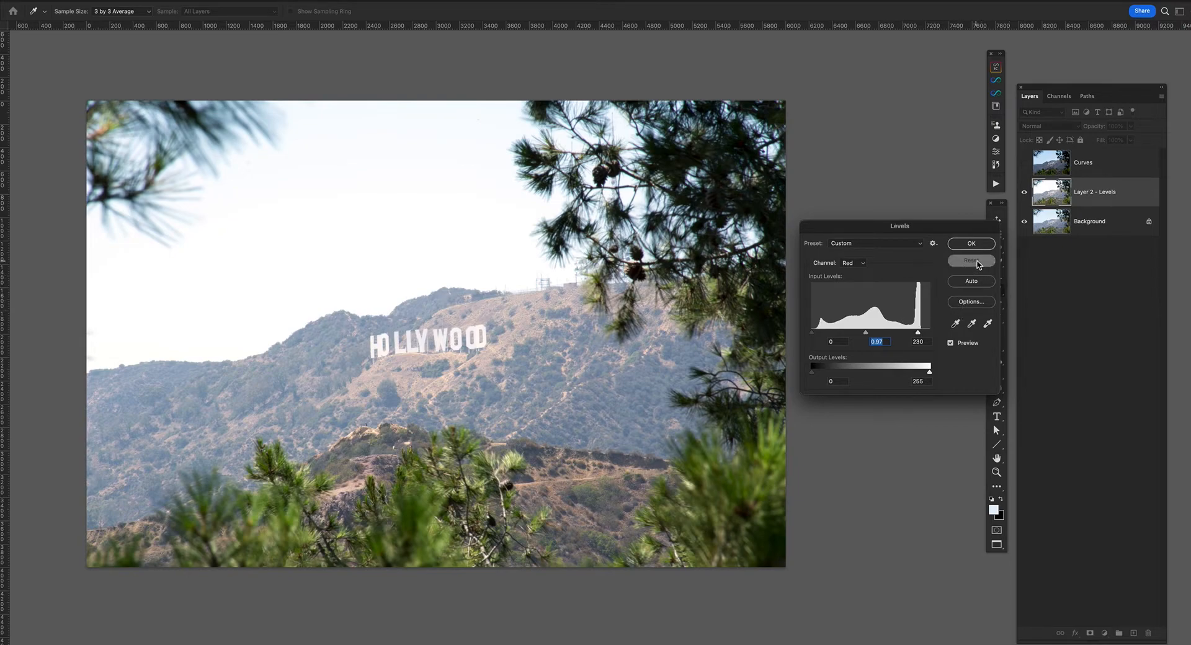
pyautogui.keyDown('alt'); pyautogui.click(971, 259); pyautogui.keyUp('alt')
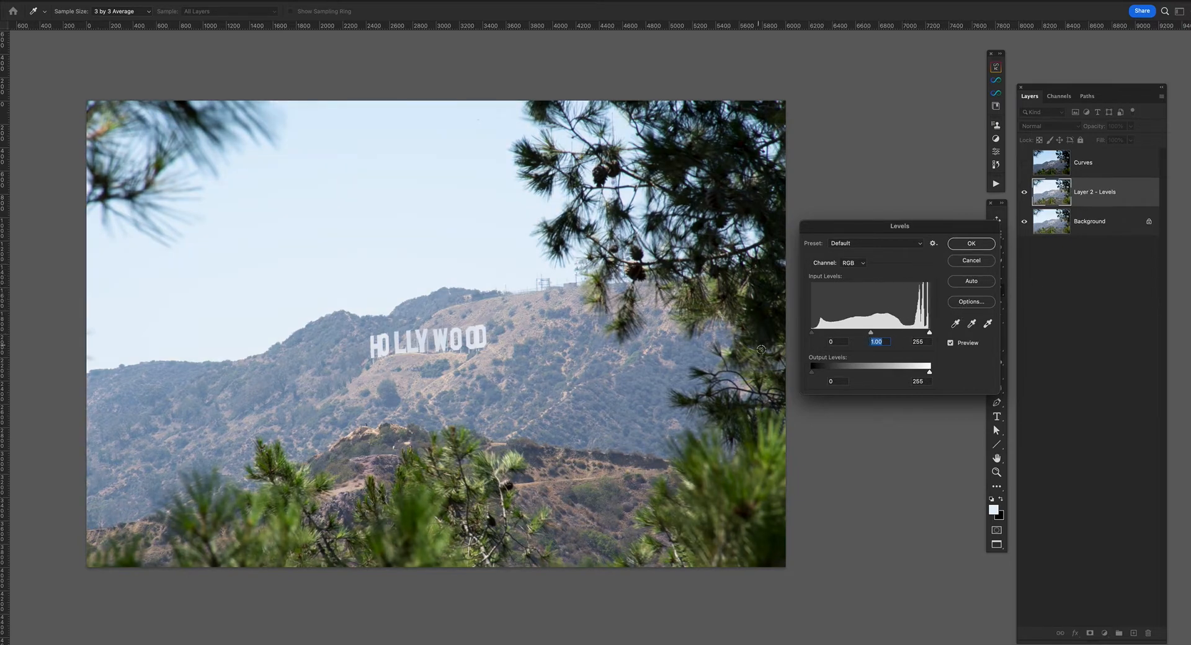
# Darken the midtones of the RGB channel by setting the midtone input level to 0.5
pyautogui.moveTo(868, 333); pyautogui.dragTo(887, 335)
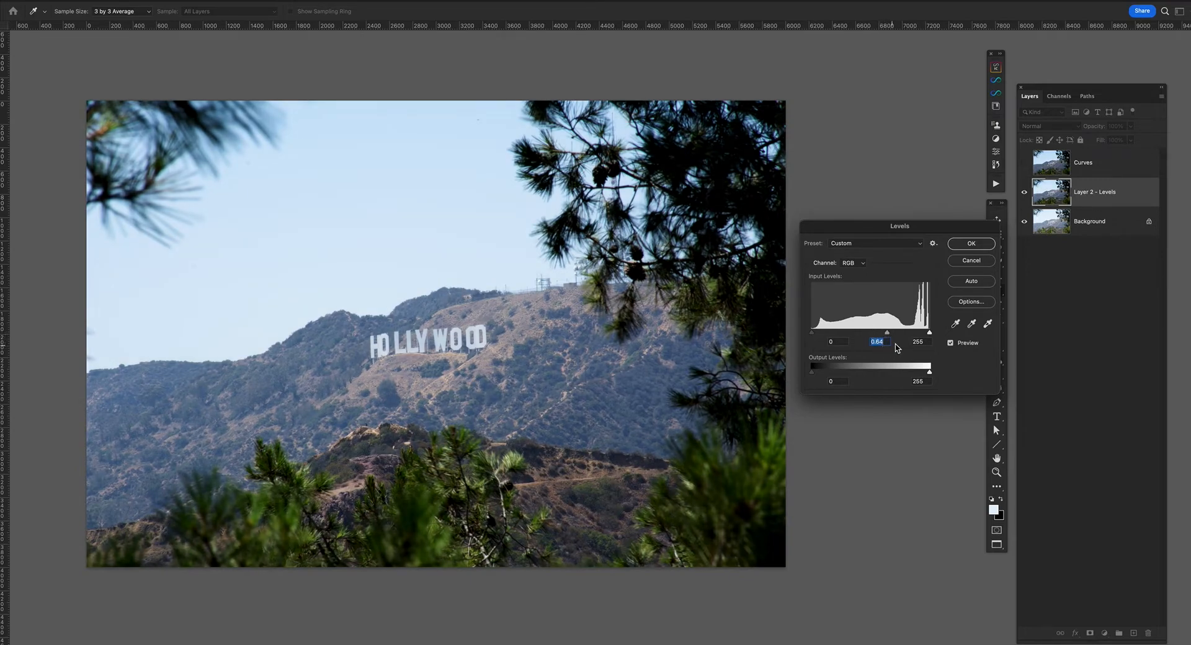
pyautogui.click(886, 341)
pyautogui.press('Up')
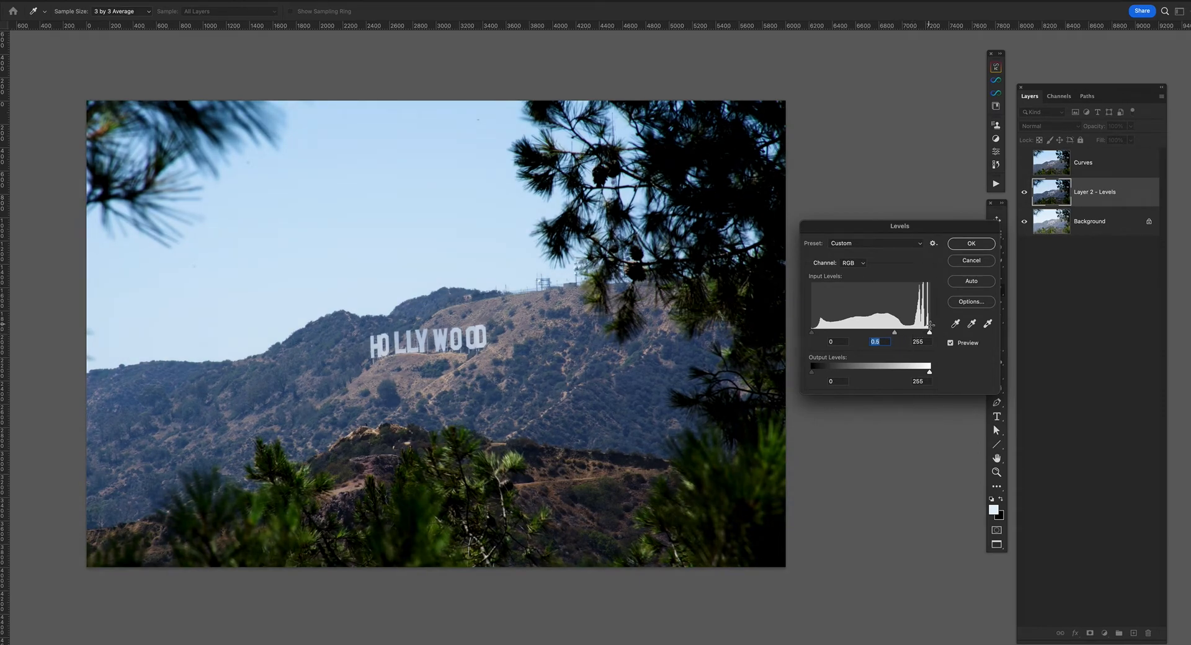
# Set the white input level to 249 and raise the output black level to 13
pyautogui.click(930, 334)
pyautogui.moveTo(930, 334); pyautogui.dragTo(925, 335)
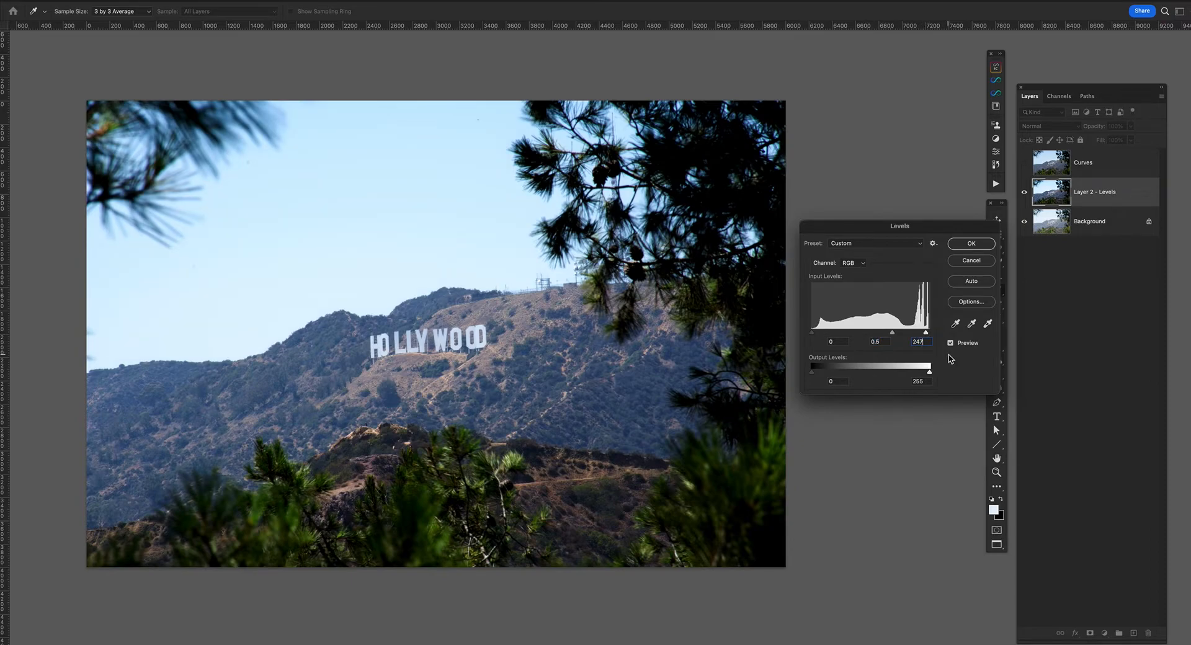
pyautogui.press('Down')
pyautogui.click(813, 336)
pyautogui.moveTo(813, 336); pyautogui.dragTo(819, 376)
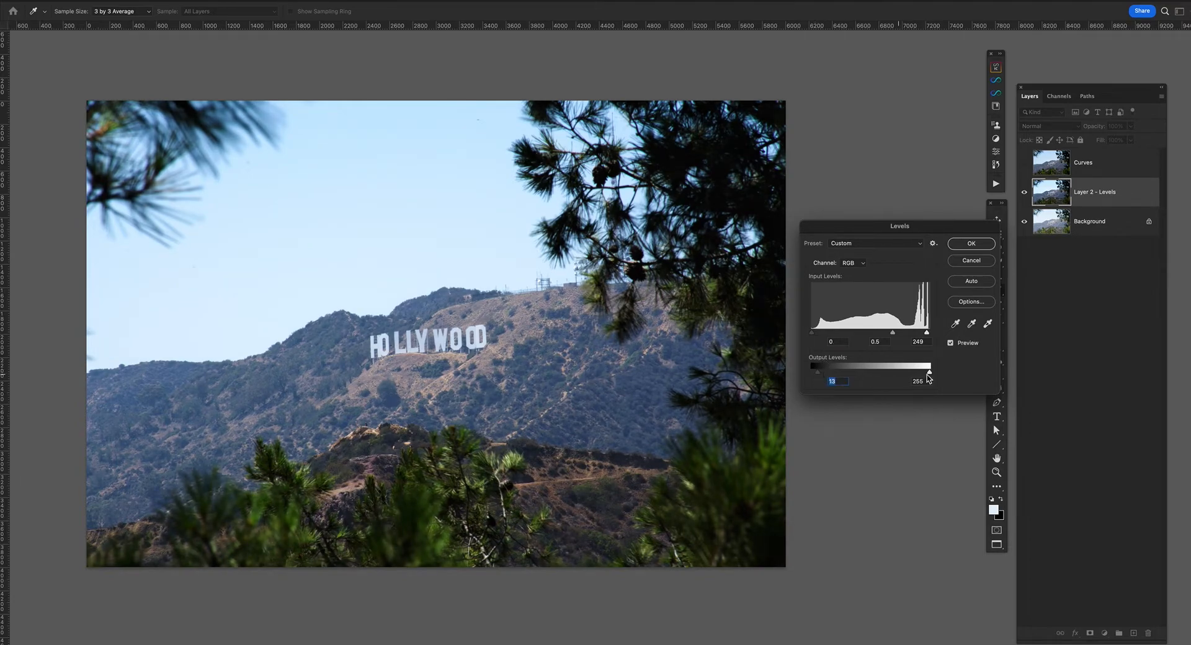
# View the available Levels channels, keep RGB, and apply the Levels adjustment to the layer
pyautogui.moveTo(946, 230); pyautogui.dragTo(939, 239)
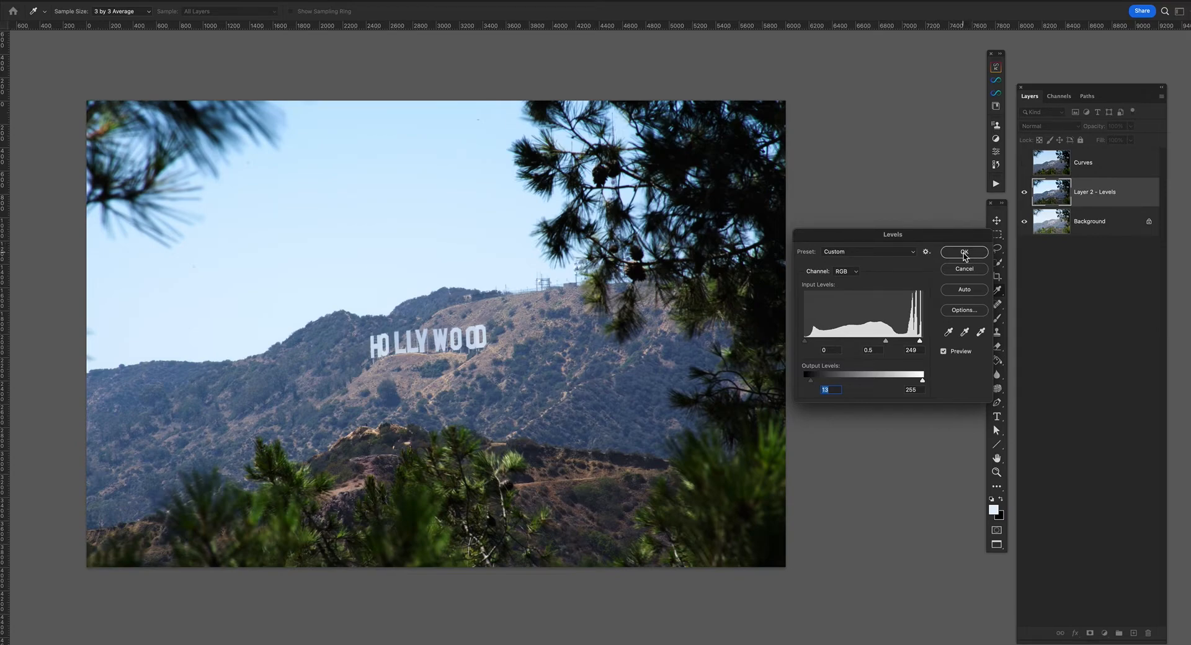
pyautogui.moveTo(919, 235); pyautogui.dragTo(929, 239)
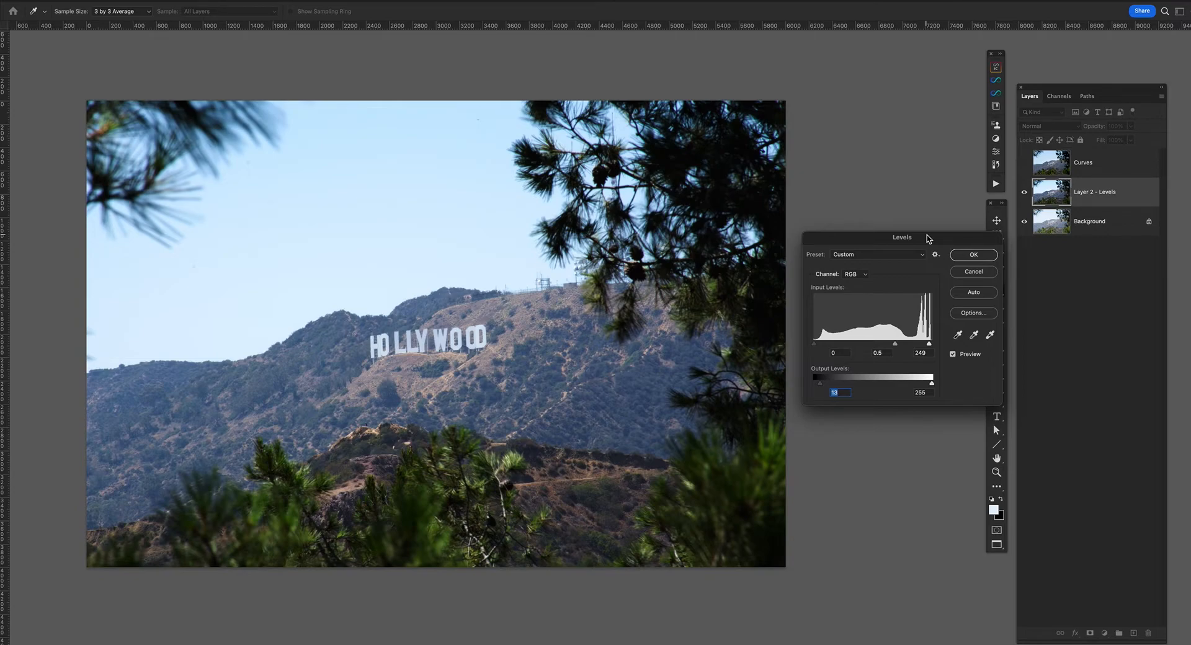
pyautogui.click(858, 274)
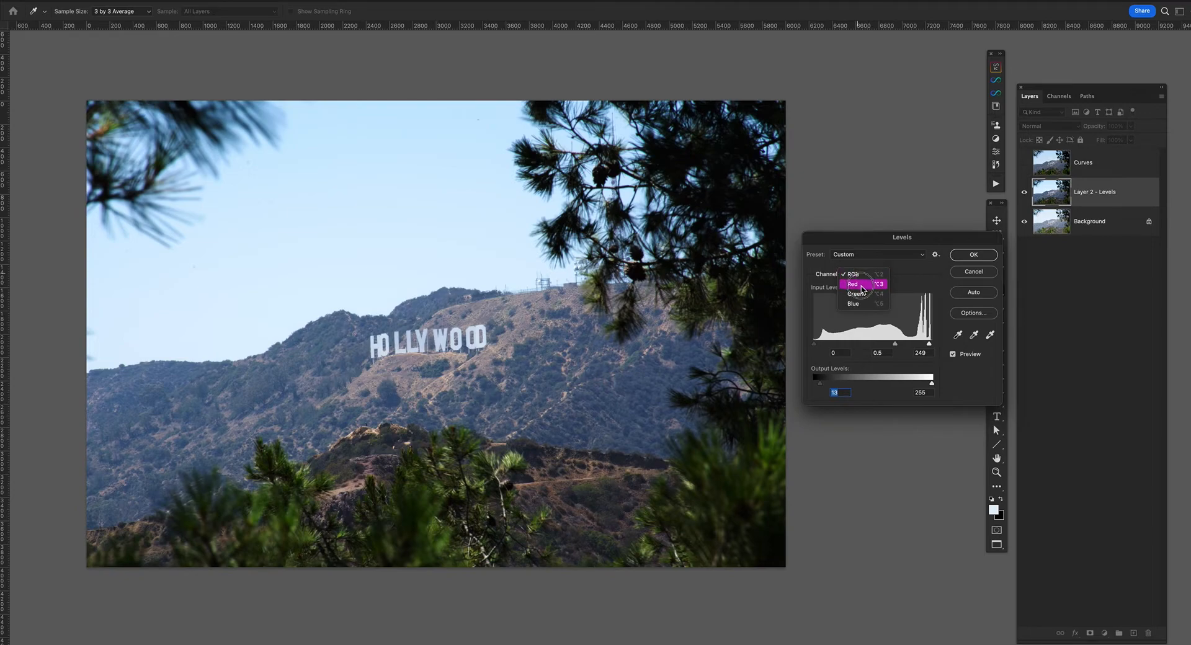
pyautogui.moveTo(862, 302); pyautogui.dragTo(824, 265)
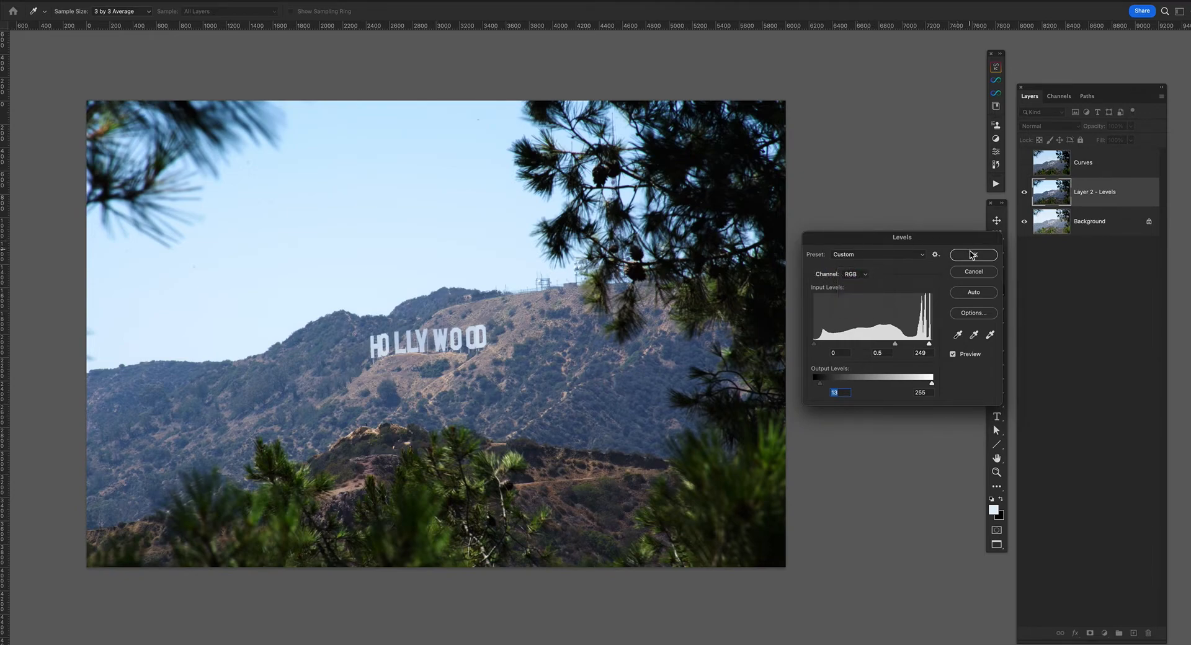
pyautogui.click(973, 256)
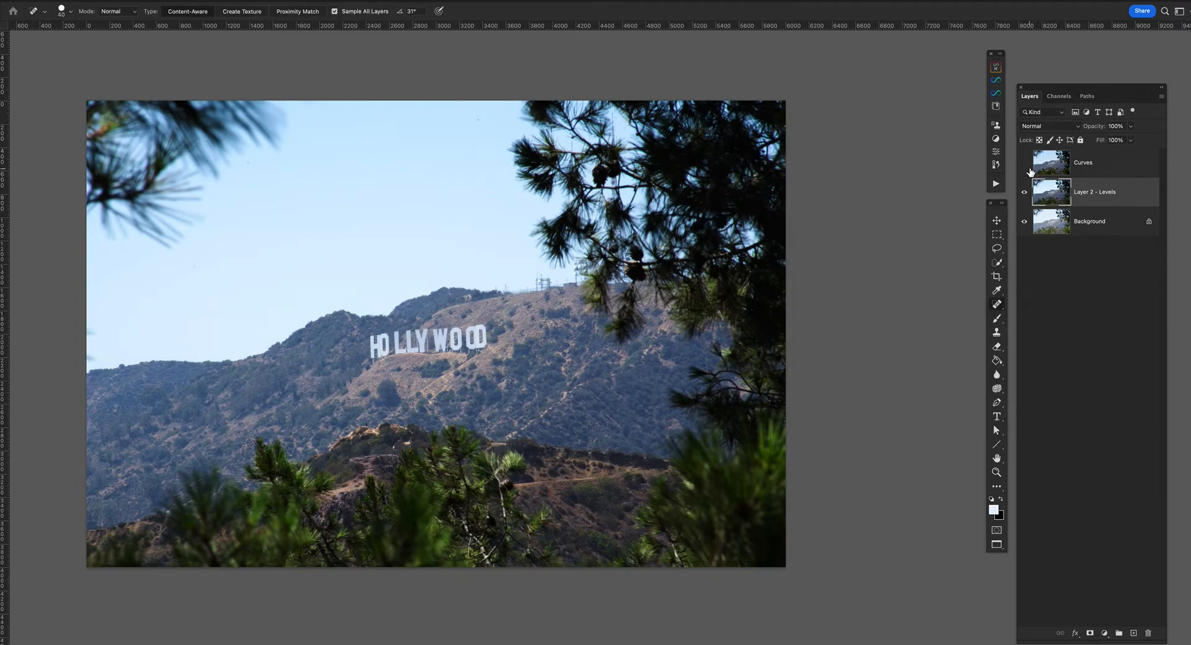
# Compare the Curves and Levels versions by showing and hiding the Curves layer
pyautogui.click(1024, 164)
pyautogui.click(1023, 165)
pyautogui.hscroll(-3, 753, 327)
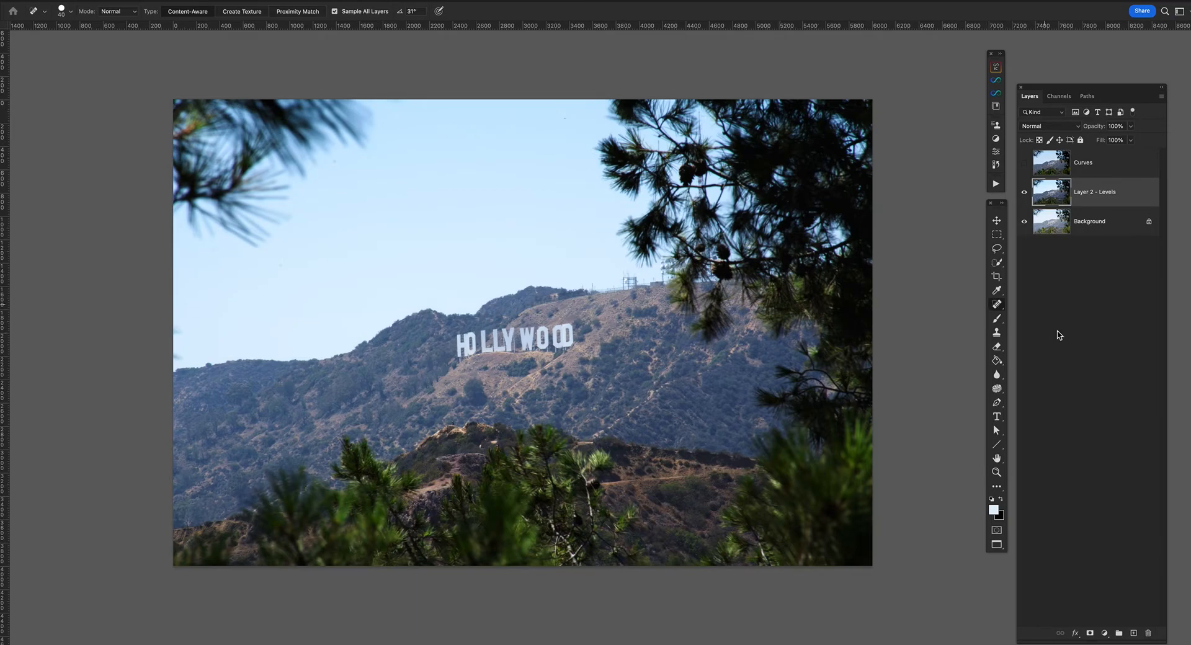
pyautogui.click(223, 1)
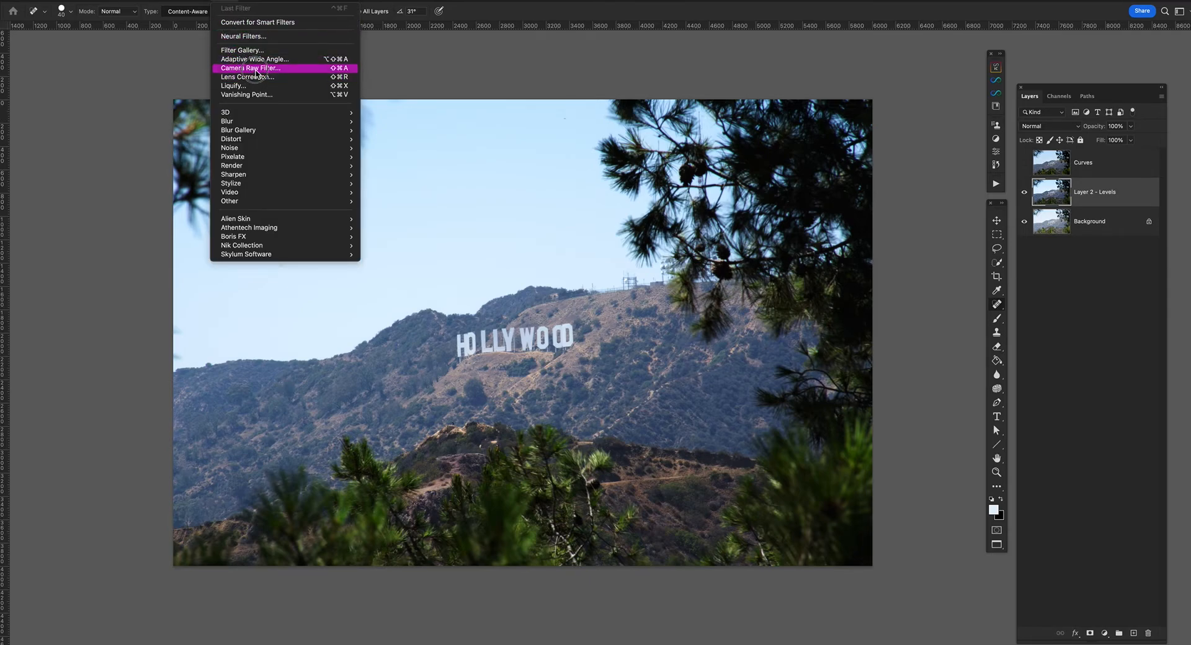
pyautogui.click(468, 68)
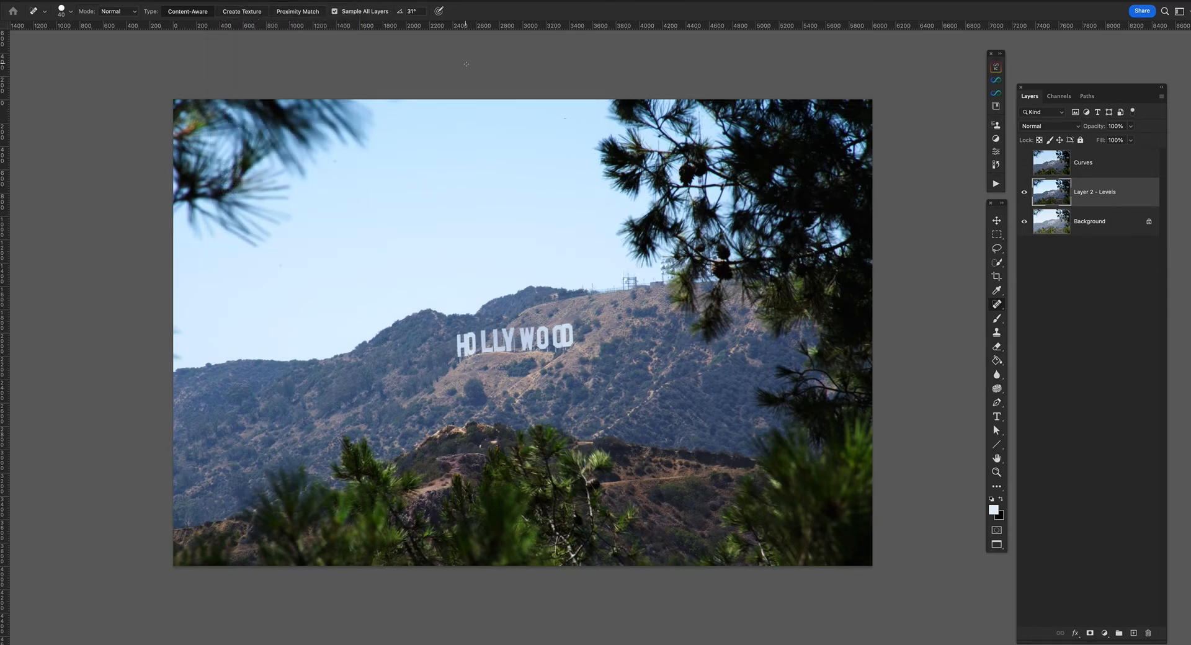